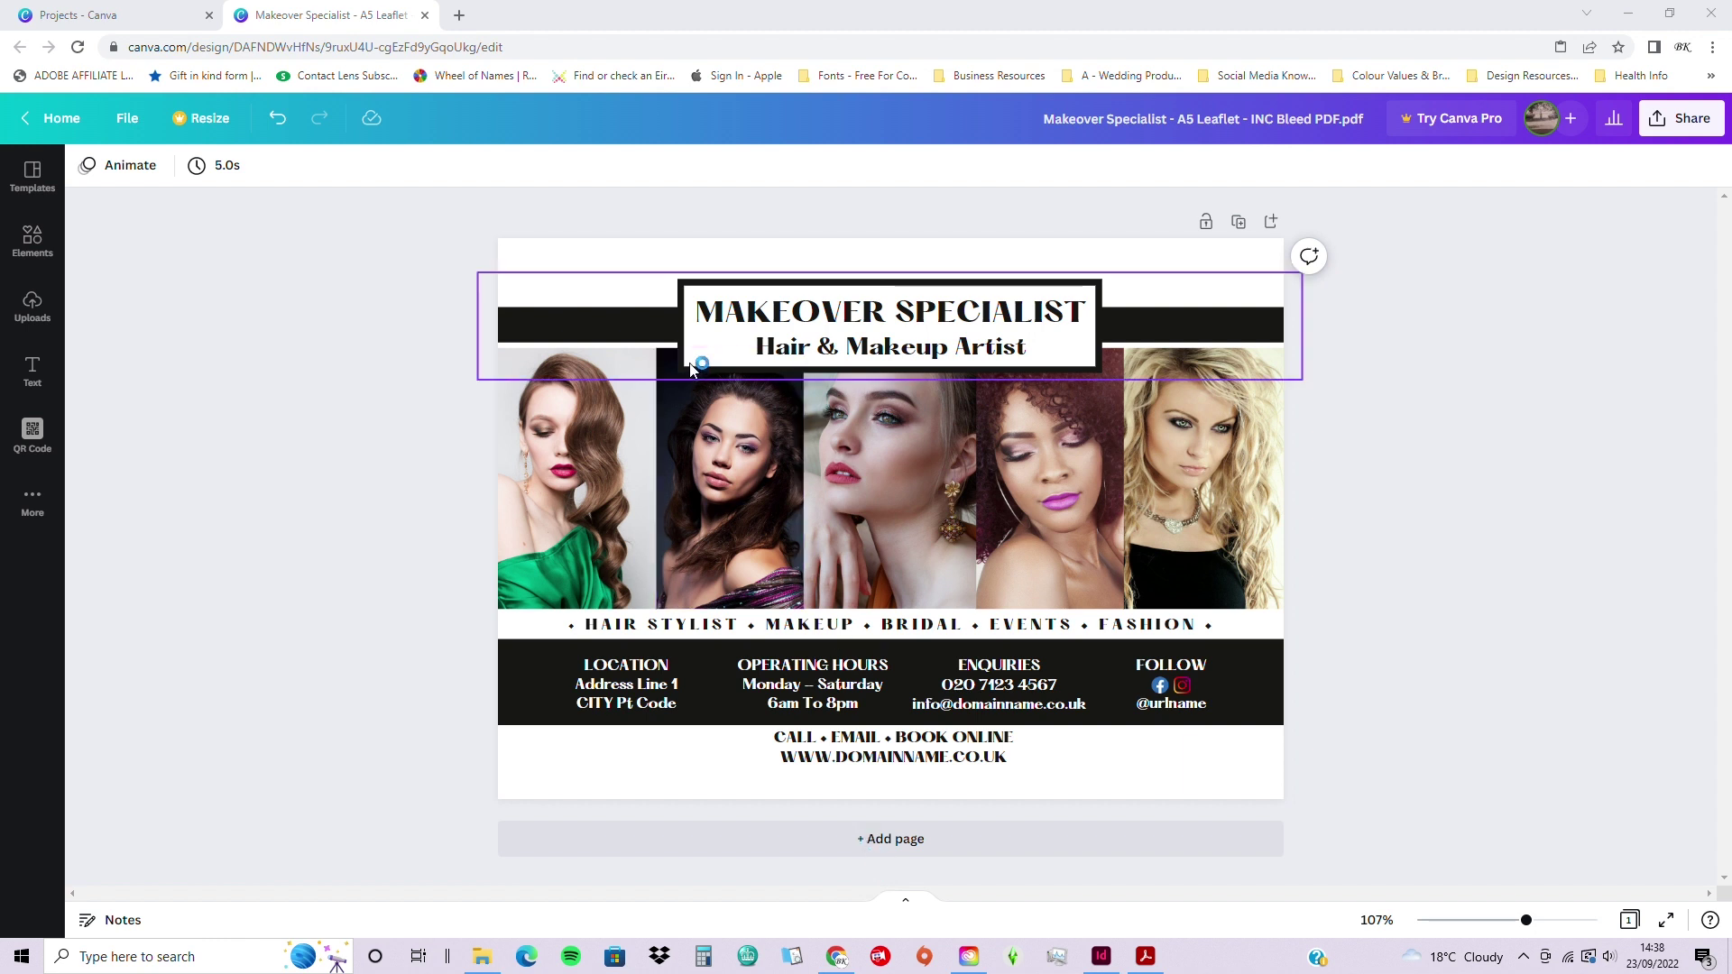
# - Turn on the margin guides, print bleed area and rulers for the leaflet from the File menu
pyautogui.click(135, 126)
pyautogui.click(180, 334)
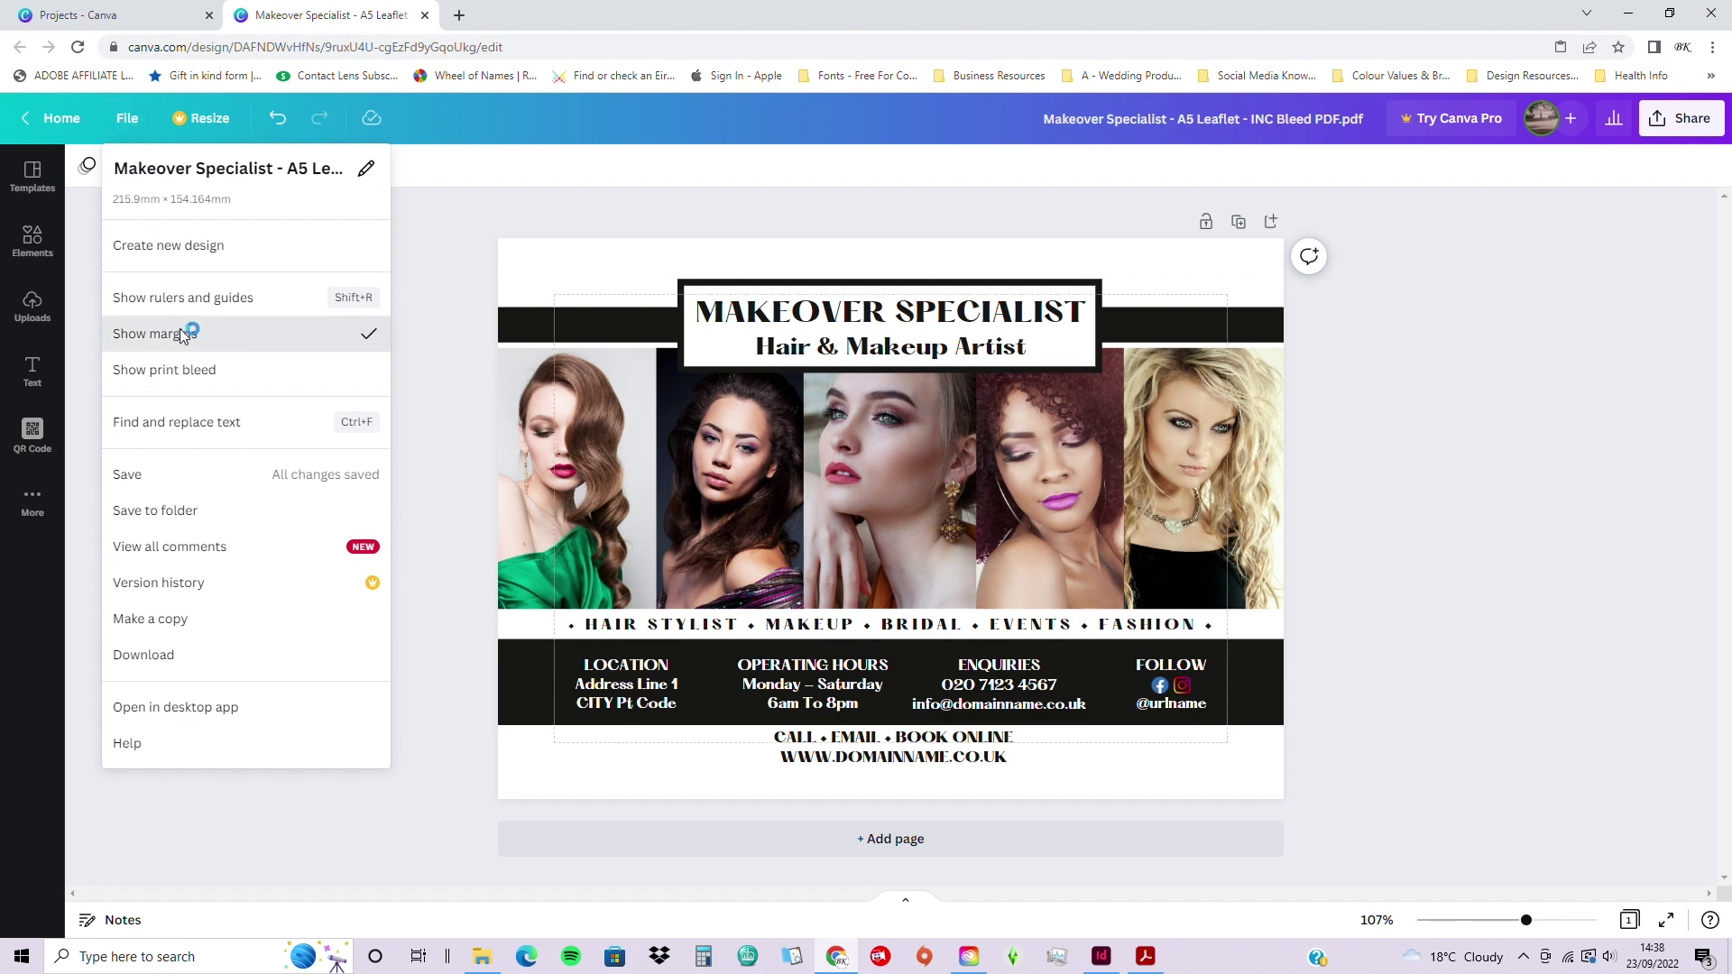
pyautogui.click(127, 120)
pyautogui.click(173, 370)
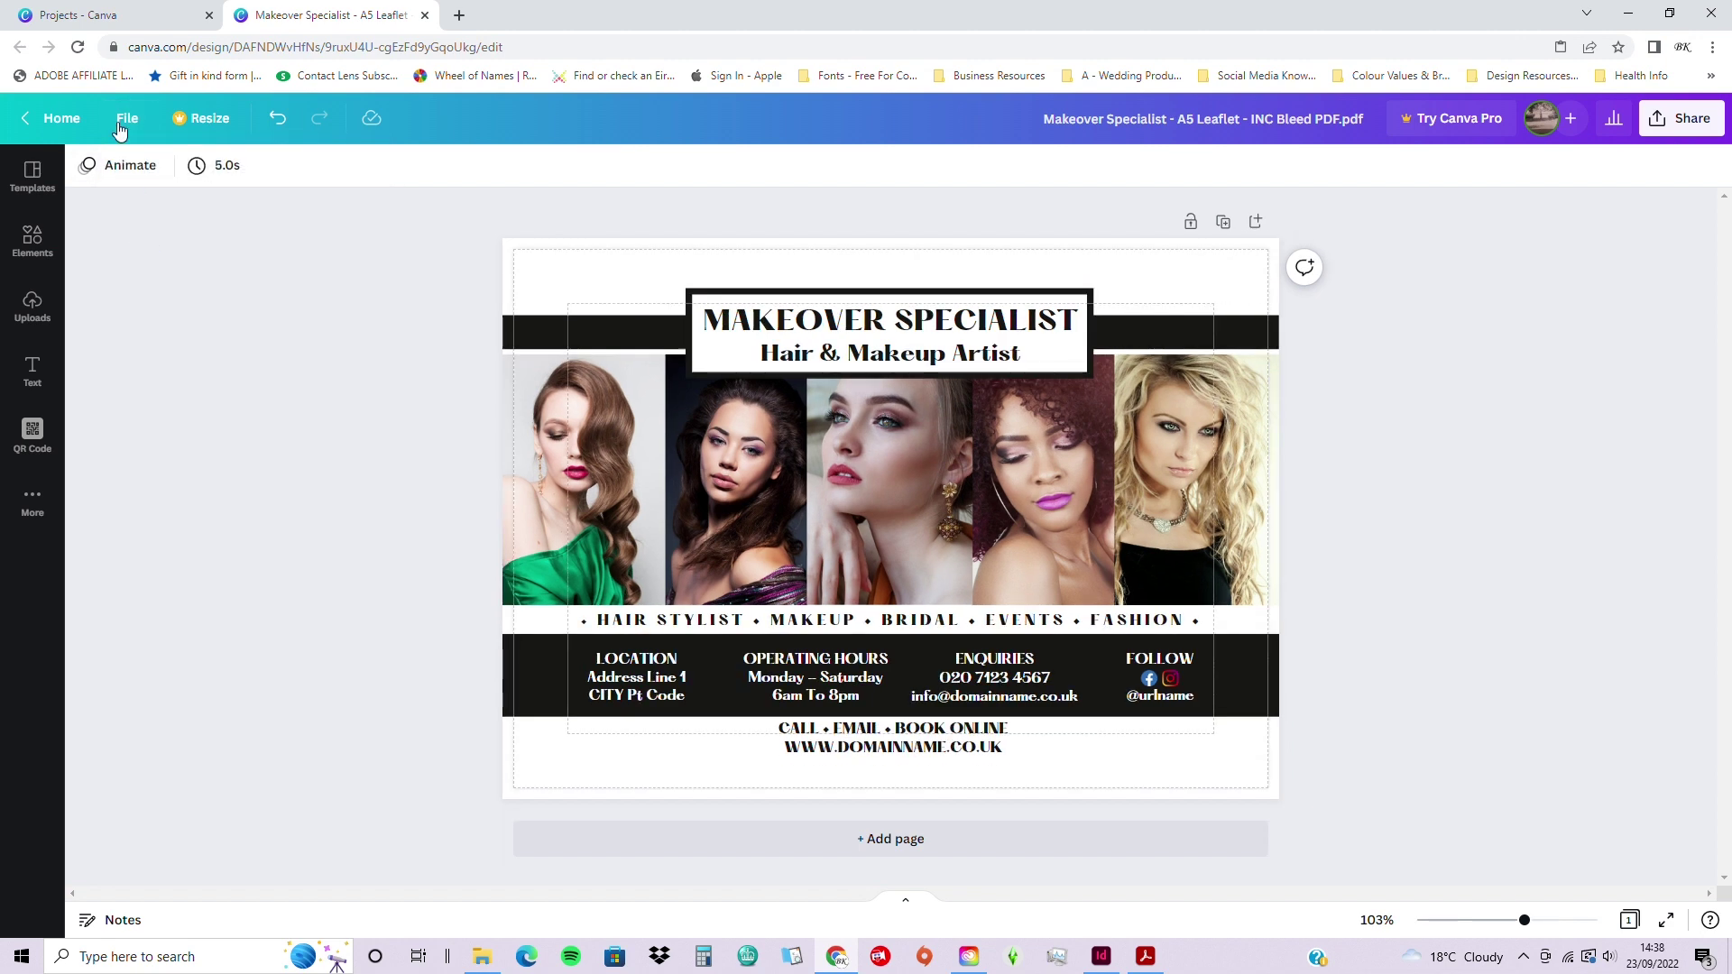
pyautogui.click(127, 118)
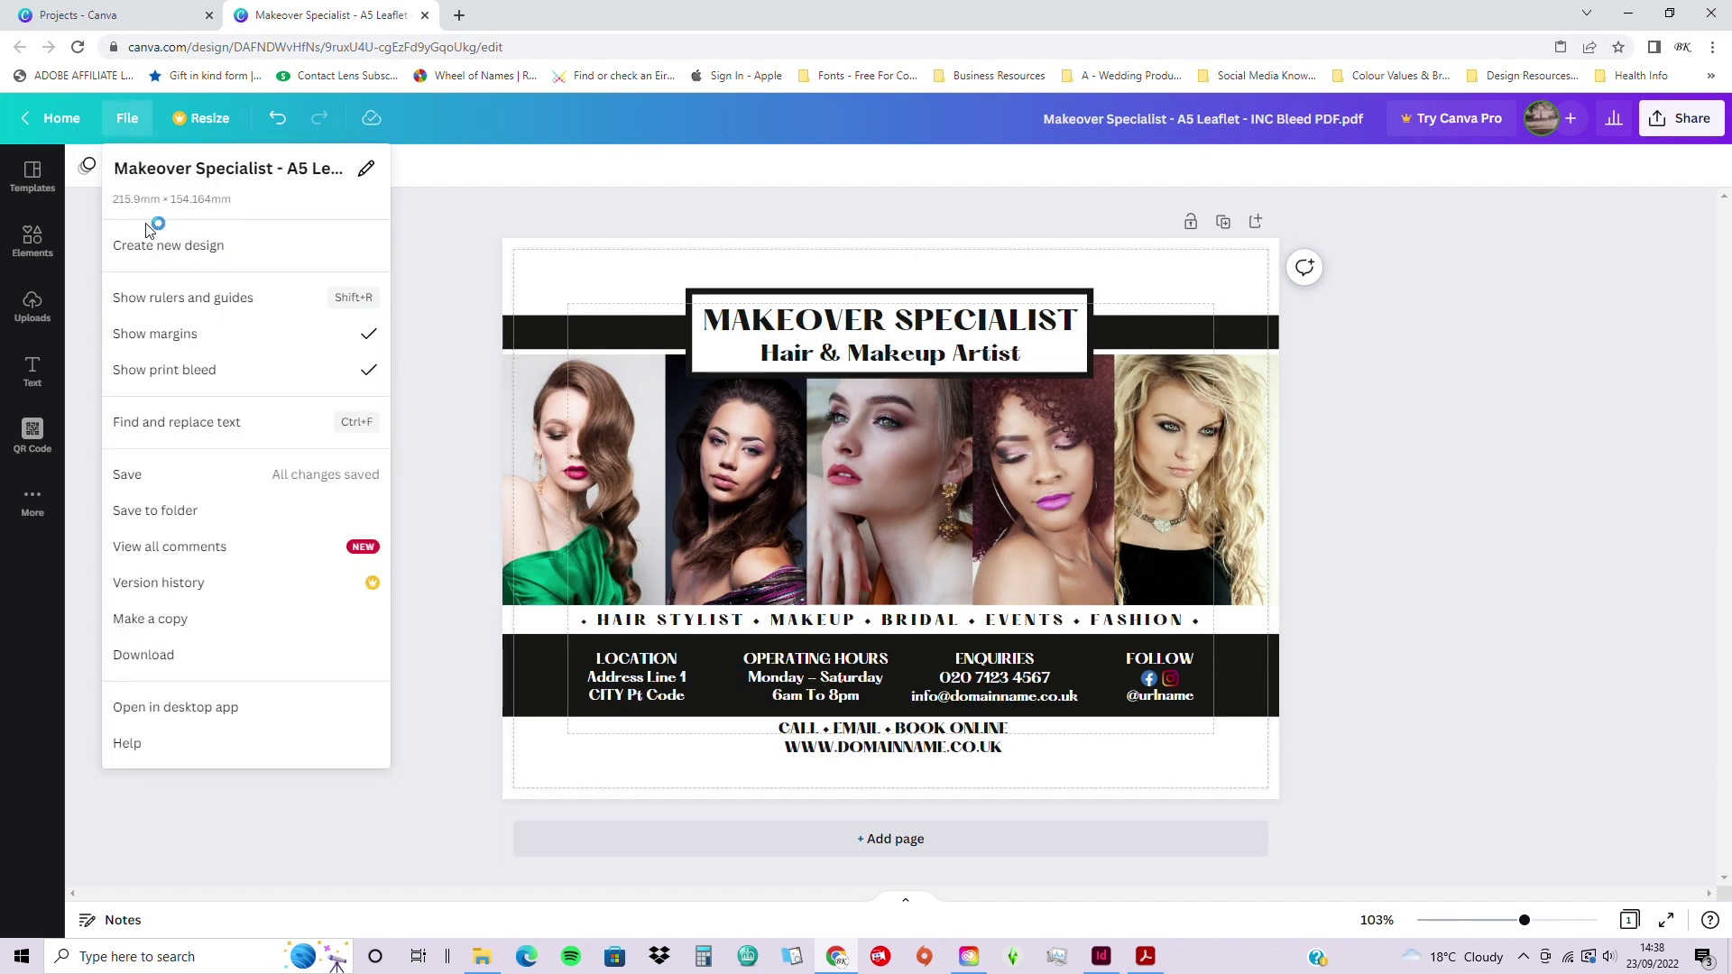
pyautogui.click(153, 300)
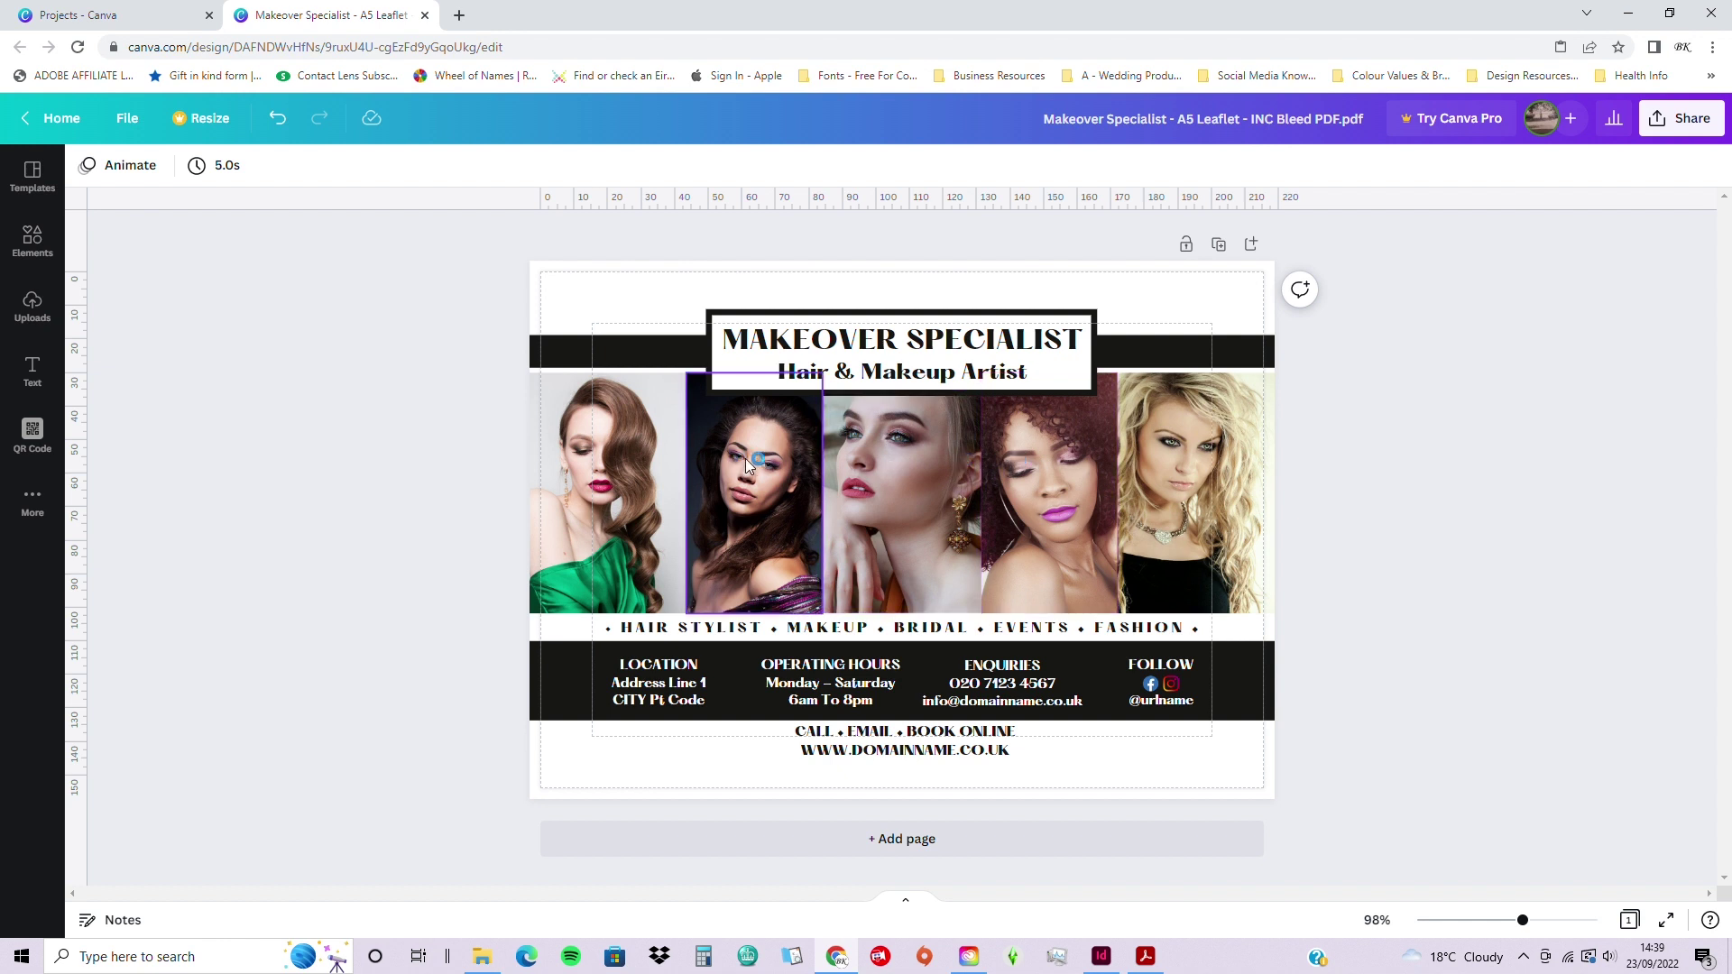
# - Send the header group to the back behind the photo strip
pyautogui.moveTo(745, 458)
pyautogui.mouseDown()
pyautogui.moveTo(1015, 458)
pyautogui.moveTo(750, 449)
pyautogui.mouseUp()
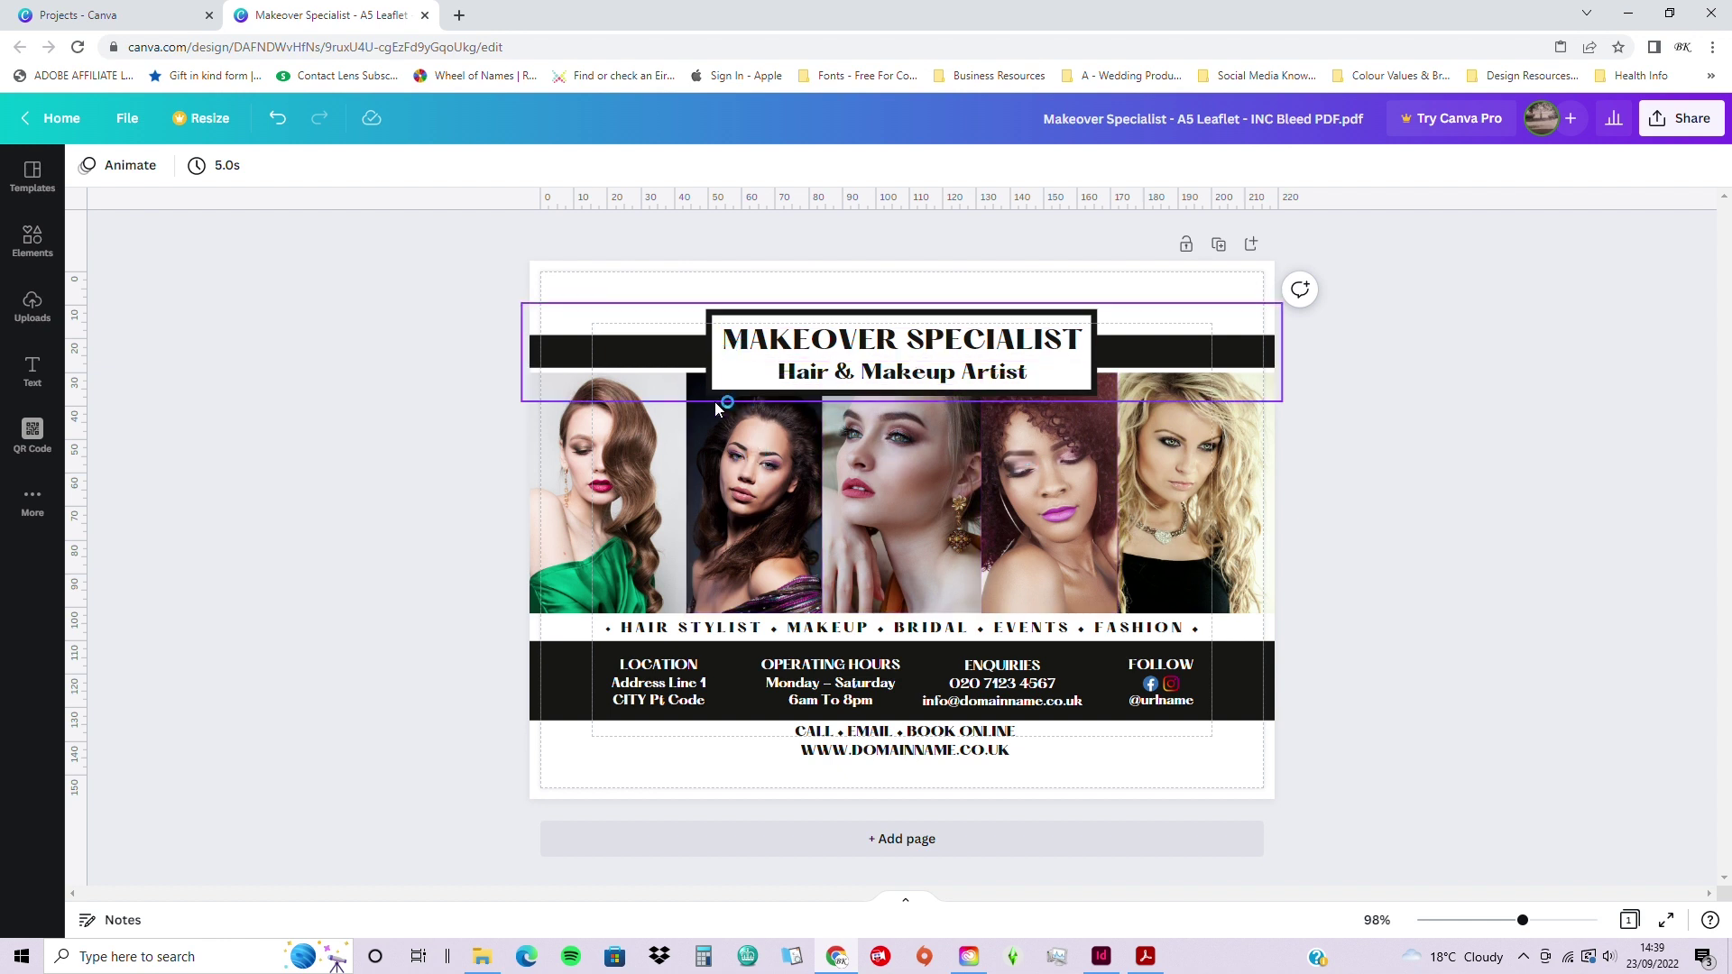
pyautogui.click(630, 354)
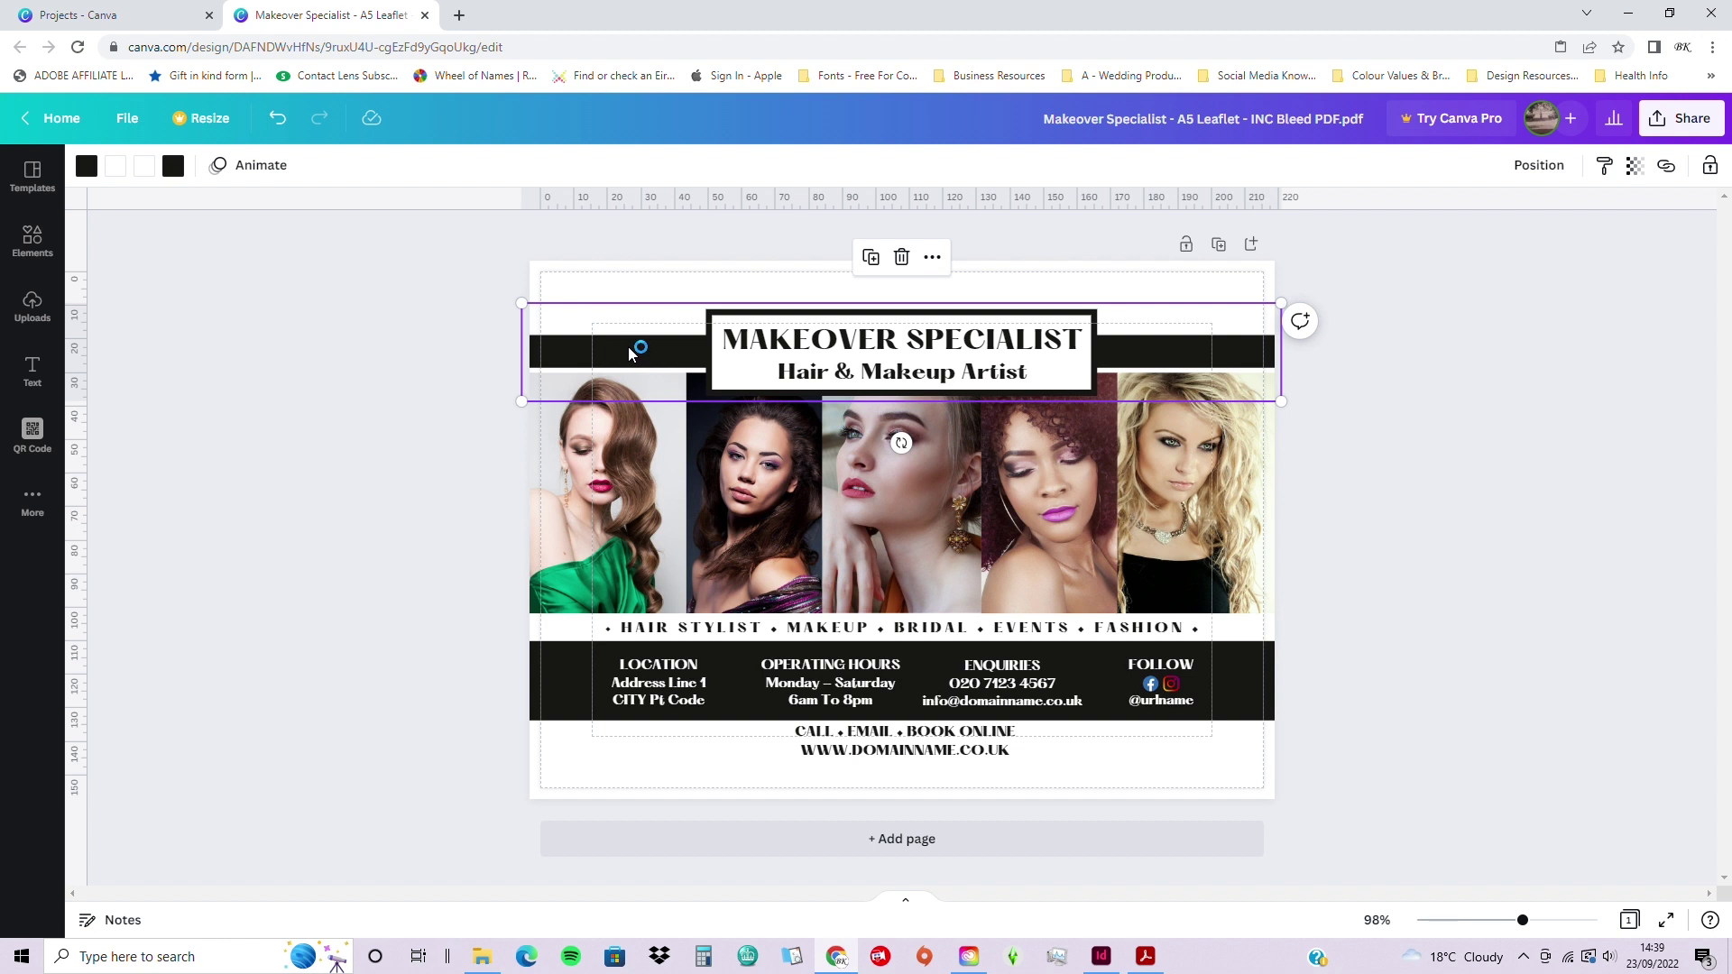
pyautogui.rightClick(566, 338)
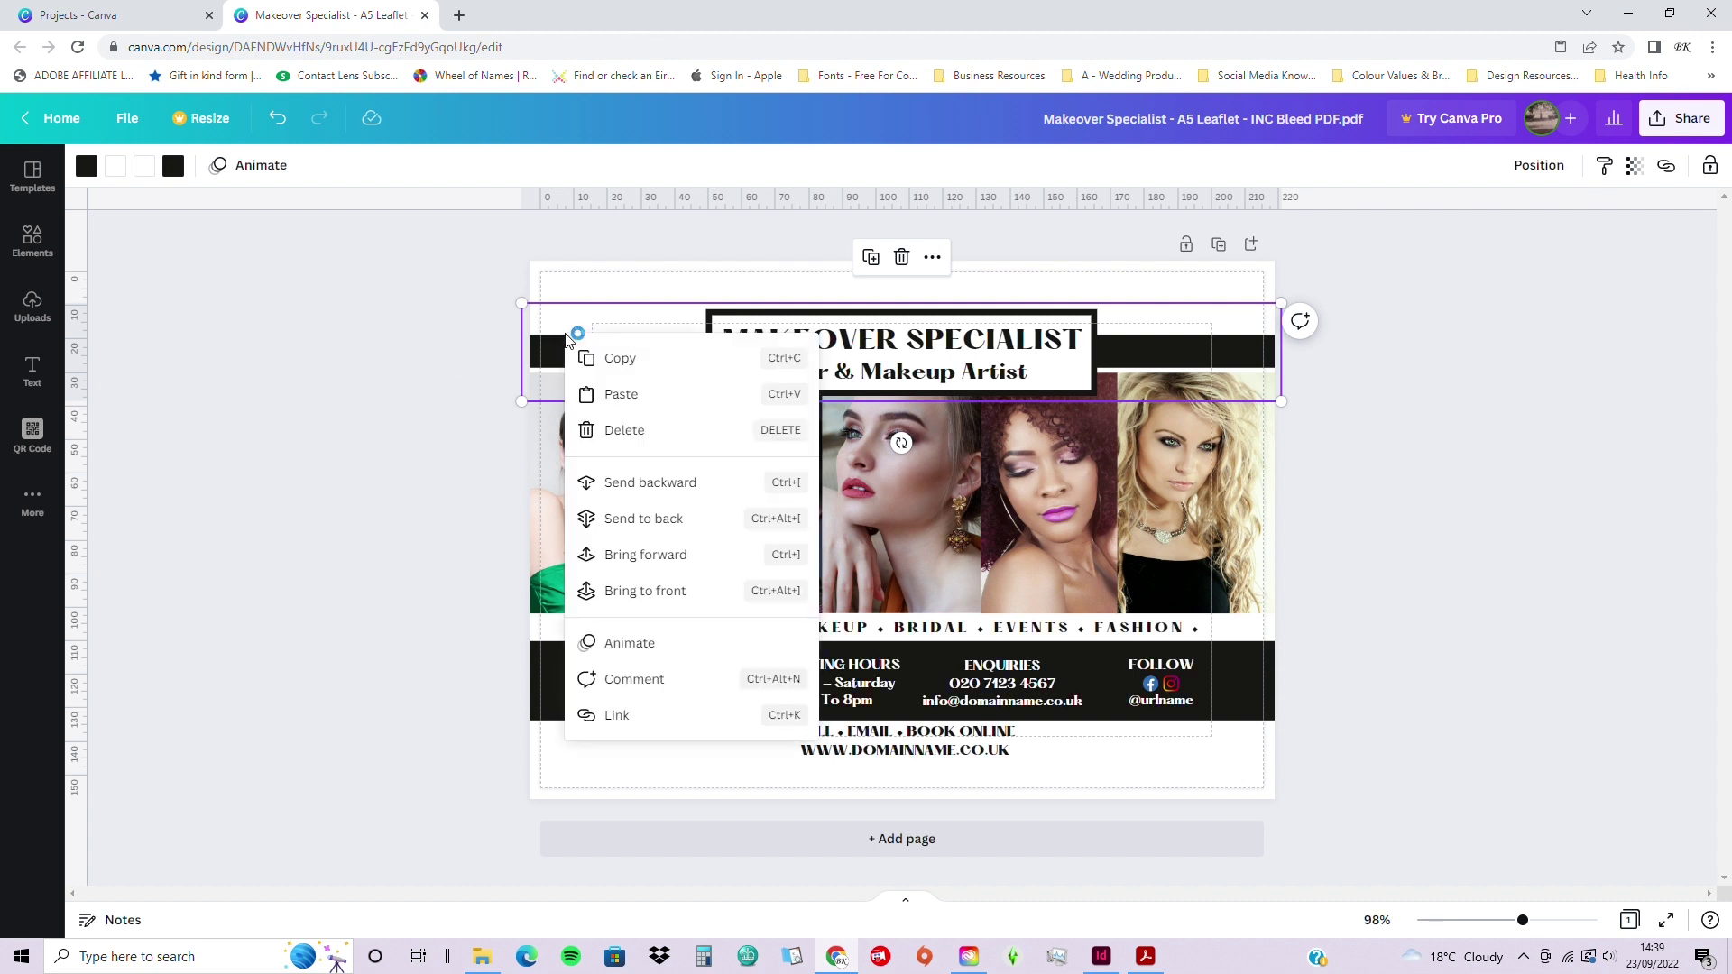
pyautogui.click(654, 525)
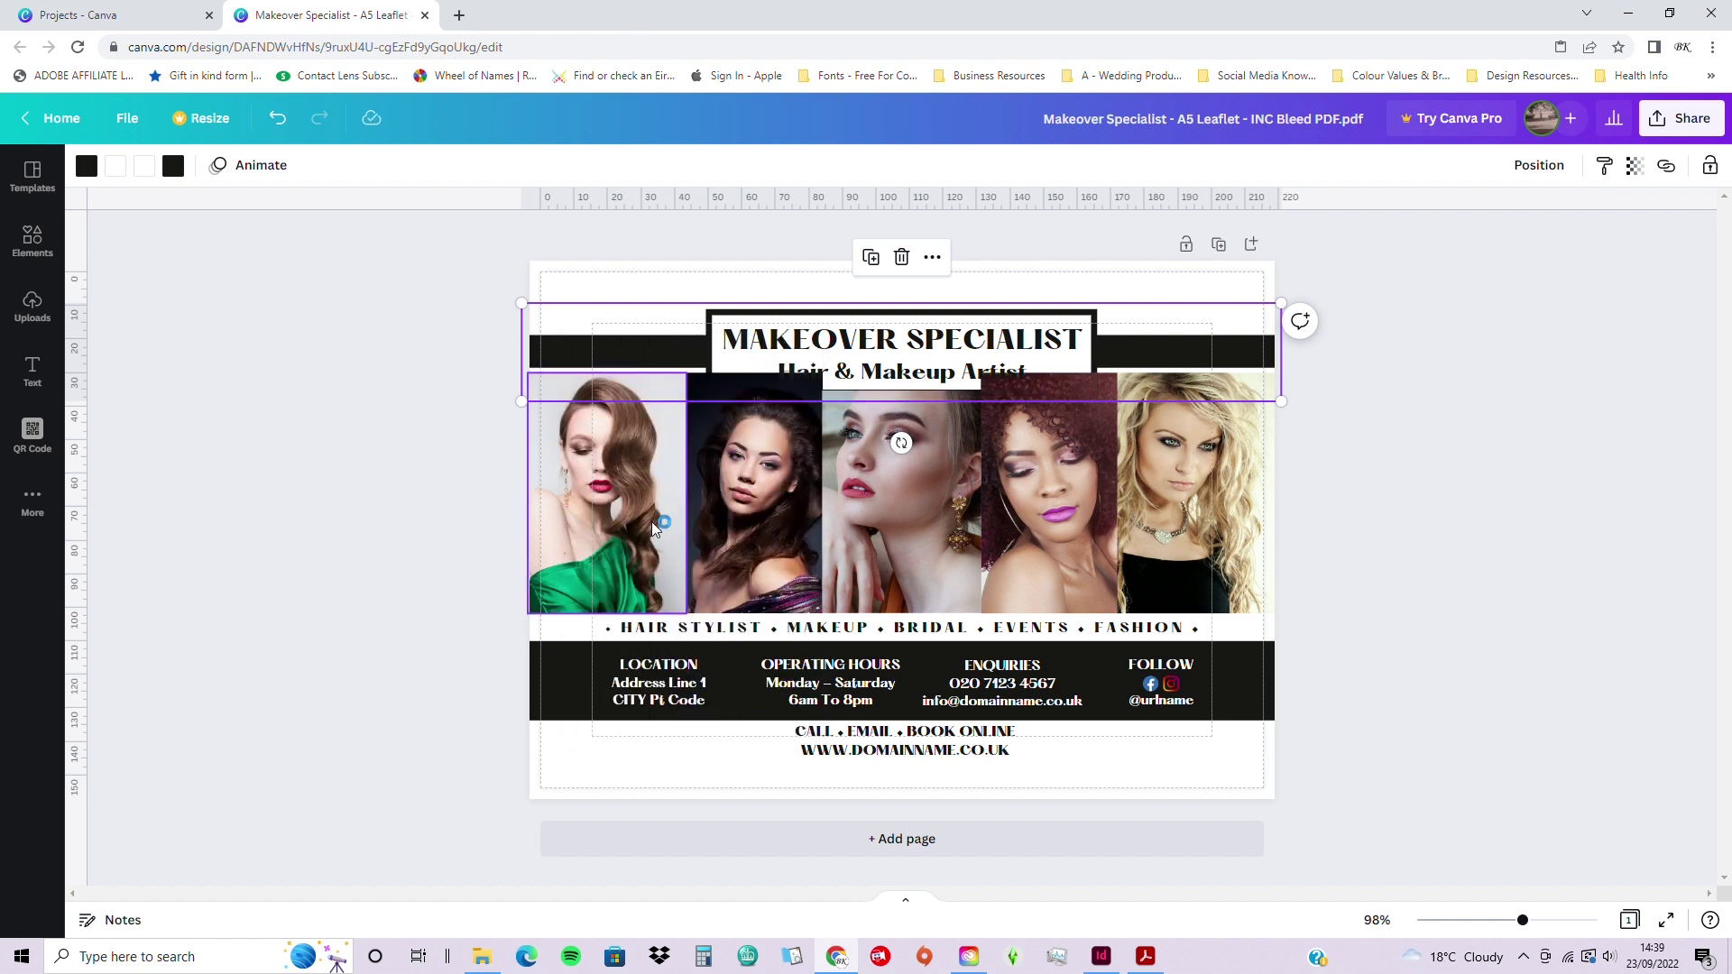
# - Check the header group's more-options menu shows Send backward disabled, changing nothing
pyautogui.click(841, 470)
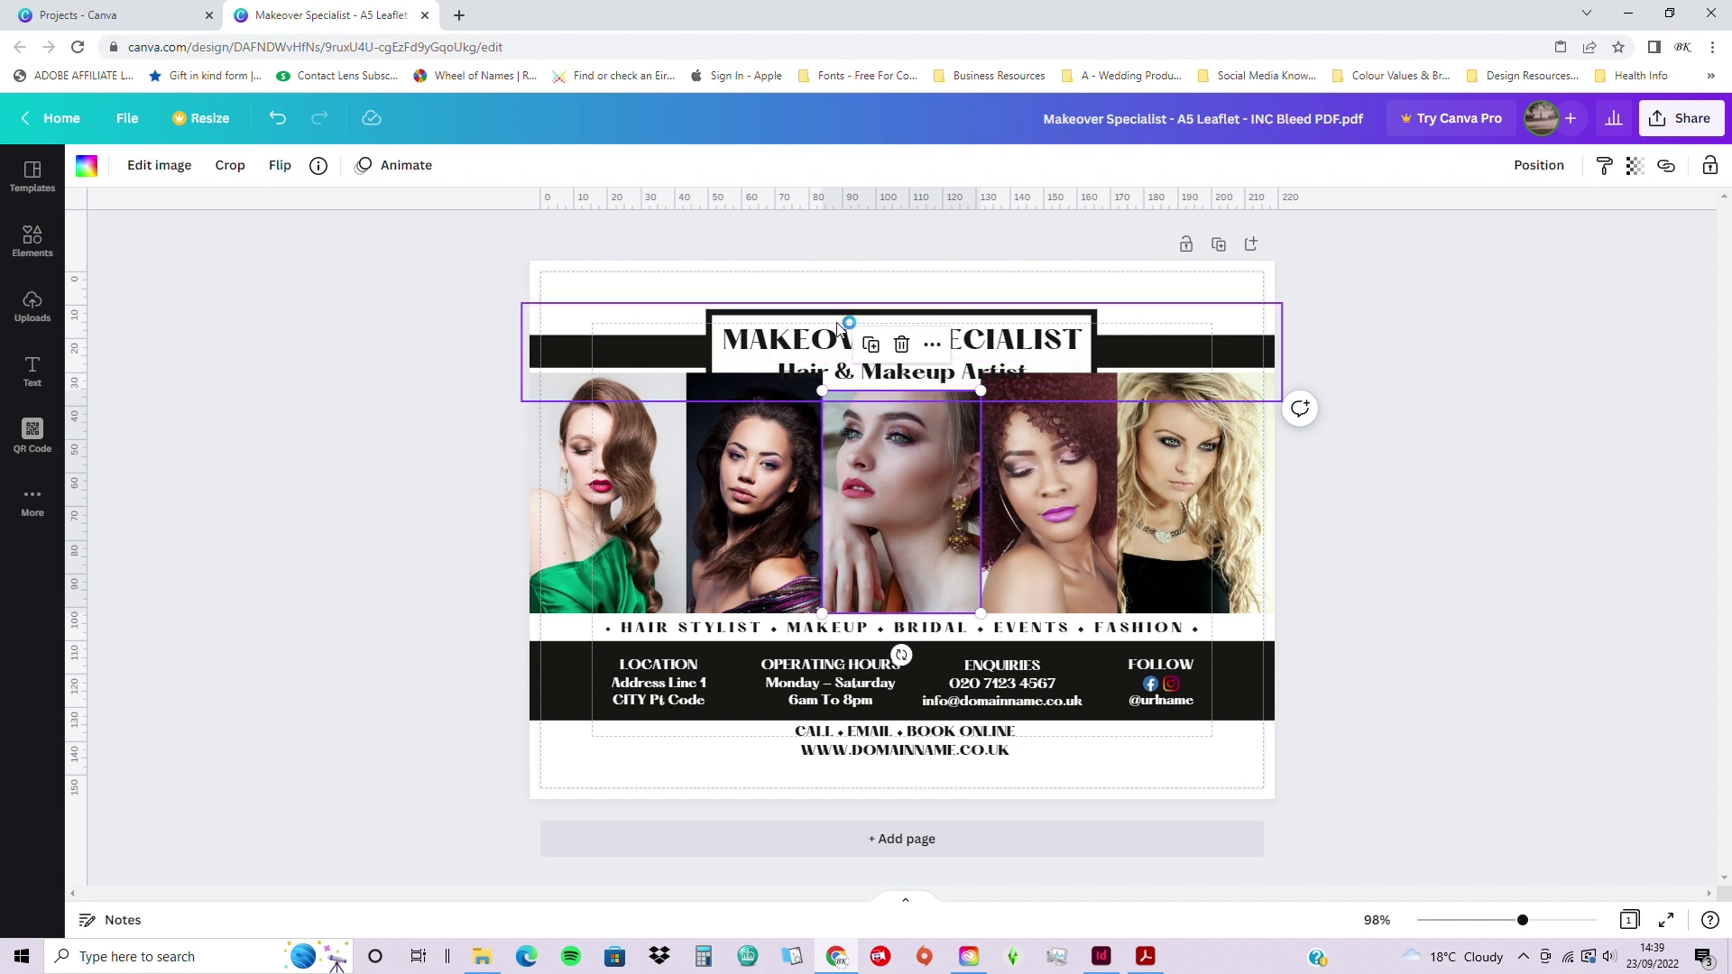
pyautogui.click(653, 339)
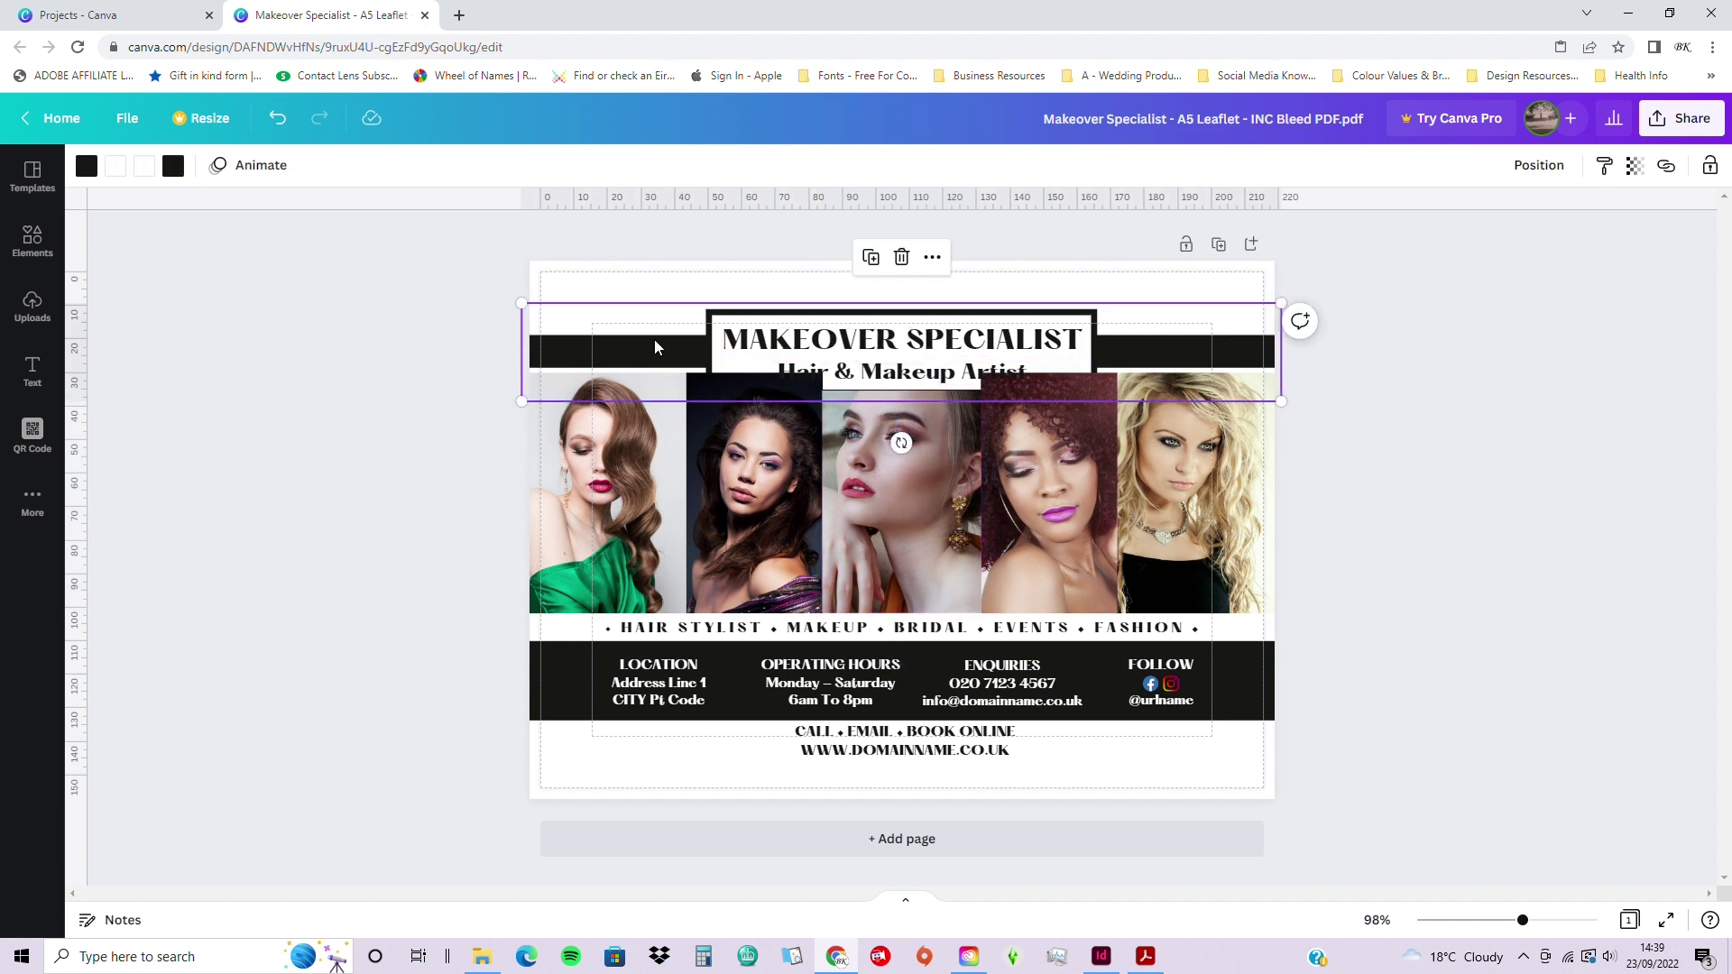
pyautogui.click(931, 260)
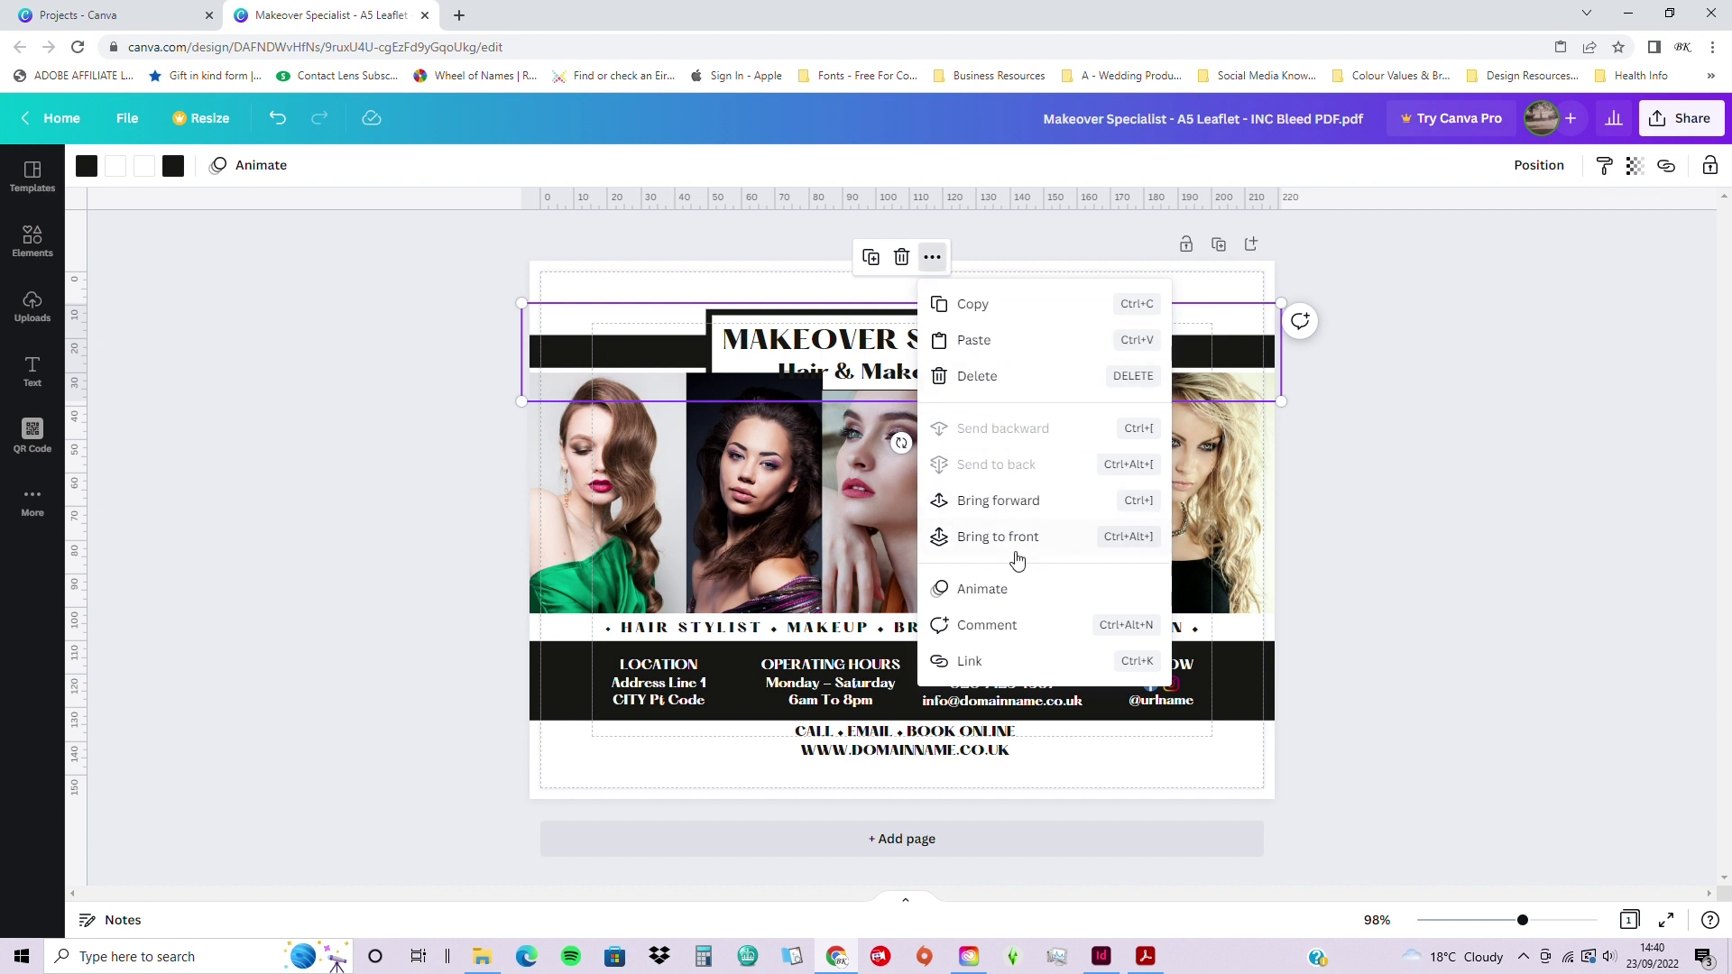
pyautogui.click(406, 547)
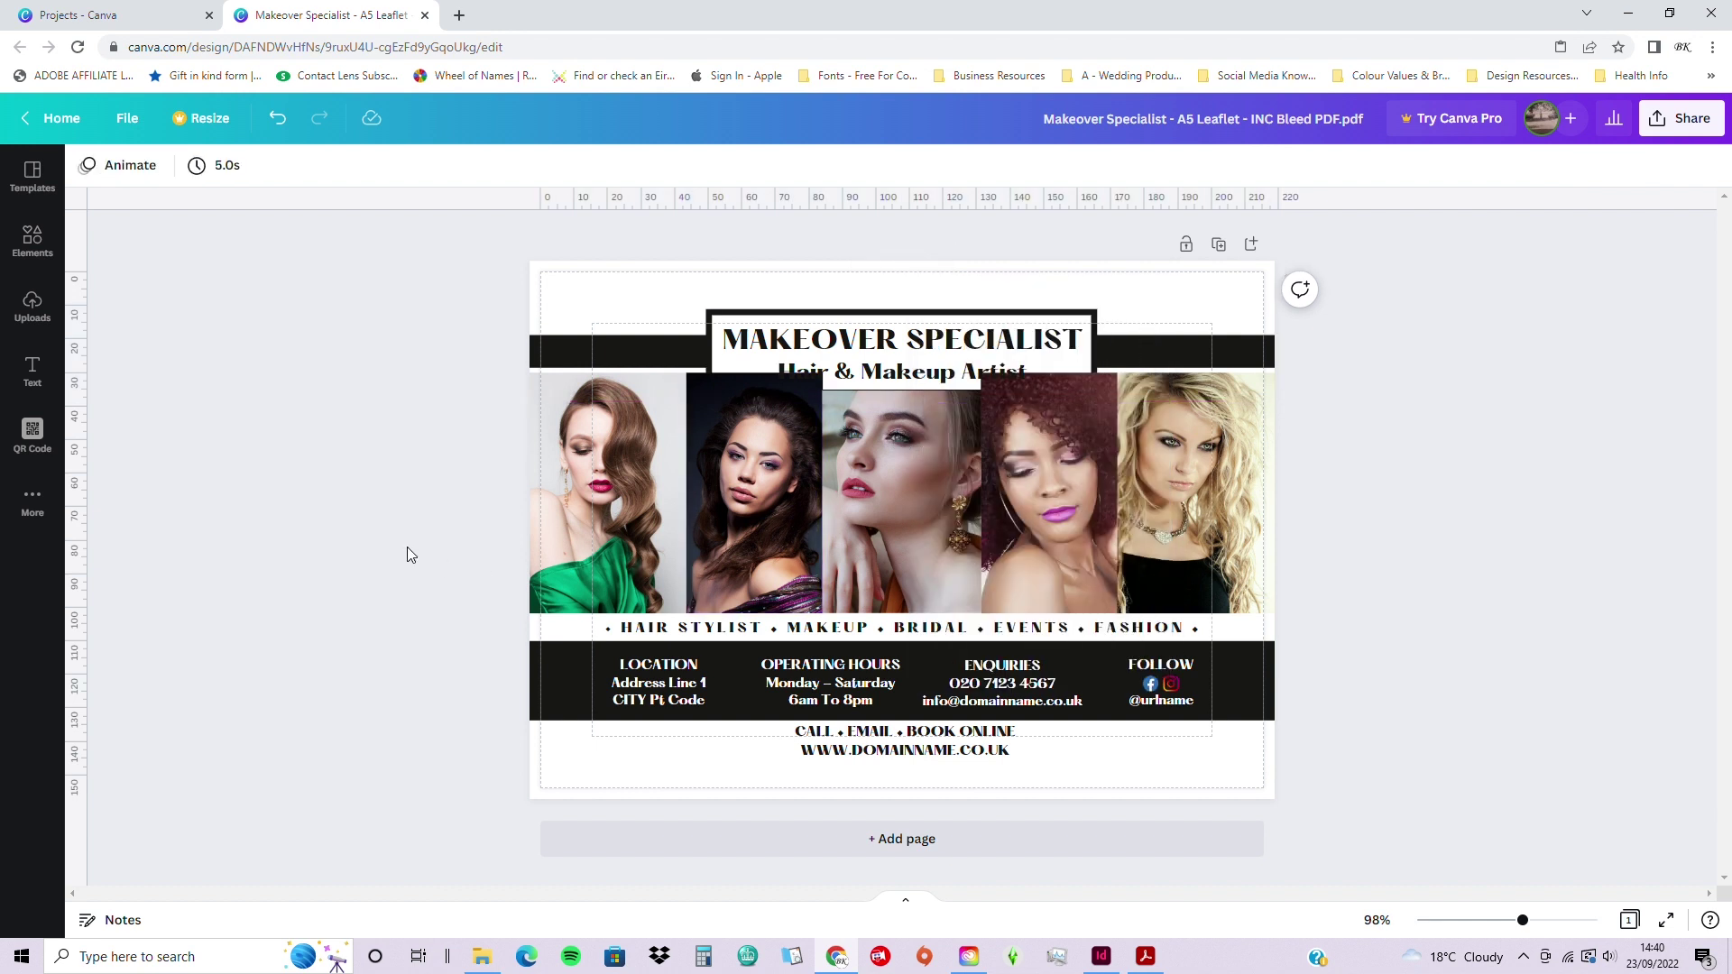
# - Detach the green-dress photo from the first frame, undoing its mistaken drop on the fourth frame
pyautogui.rightClick(660, 490)
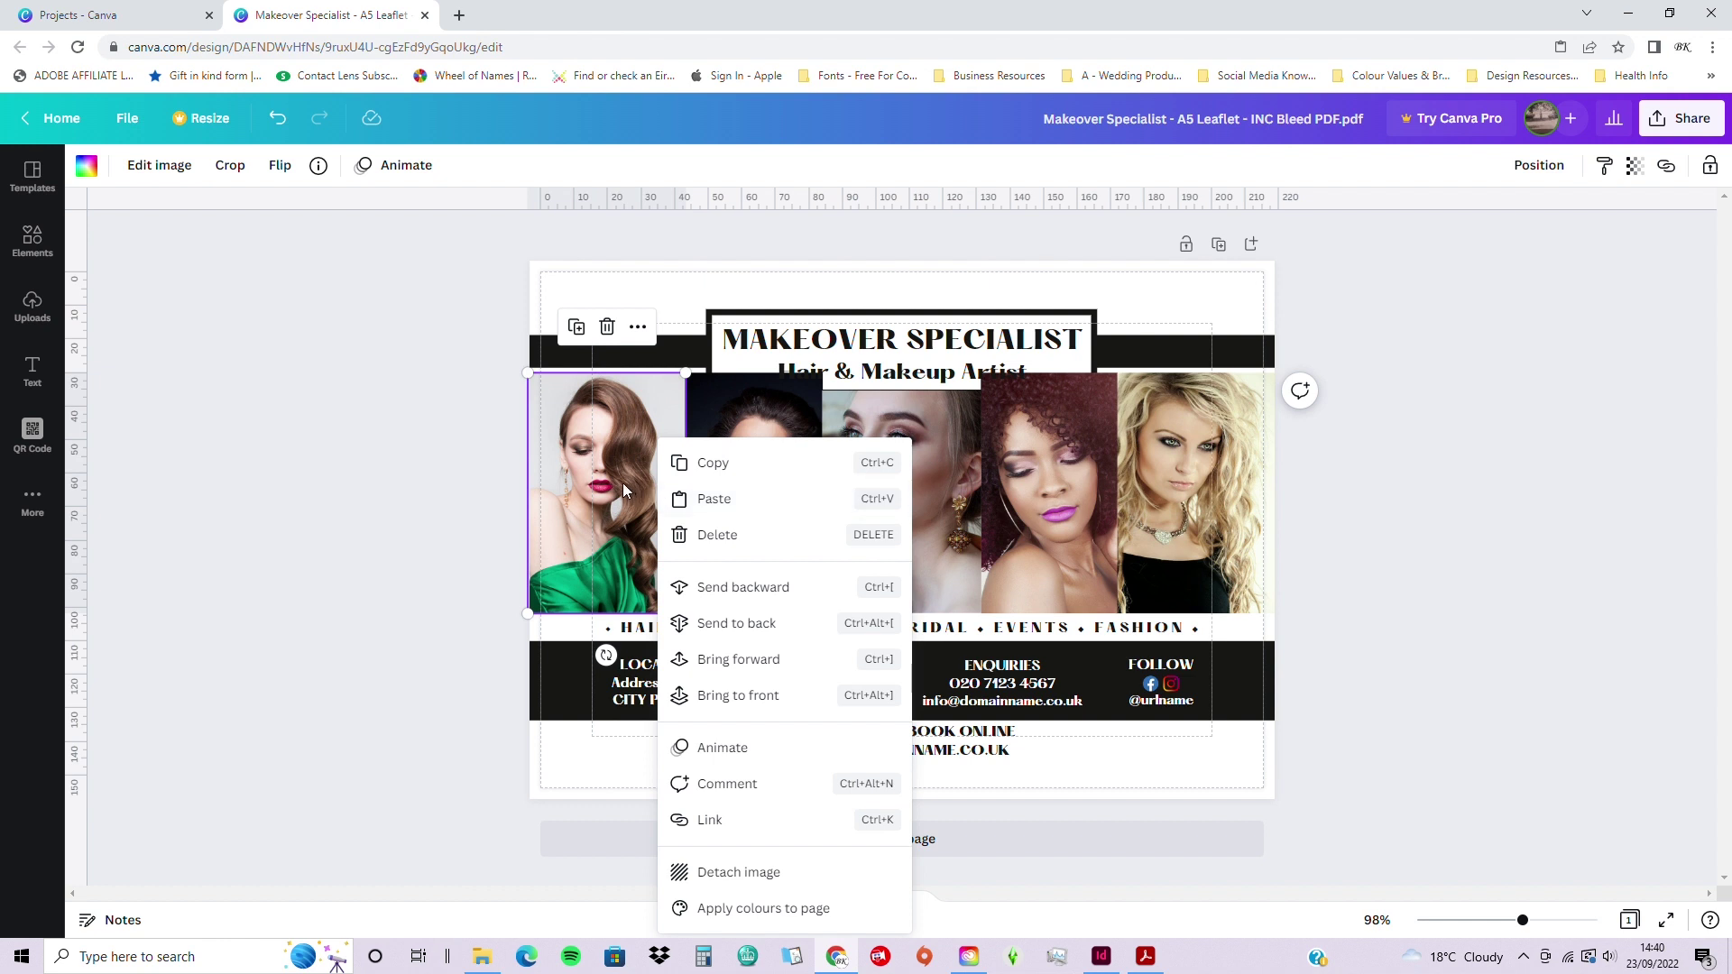
pyautogui.click(773, 873)
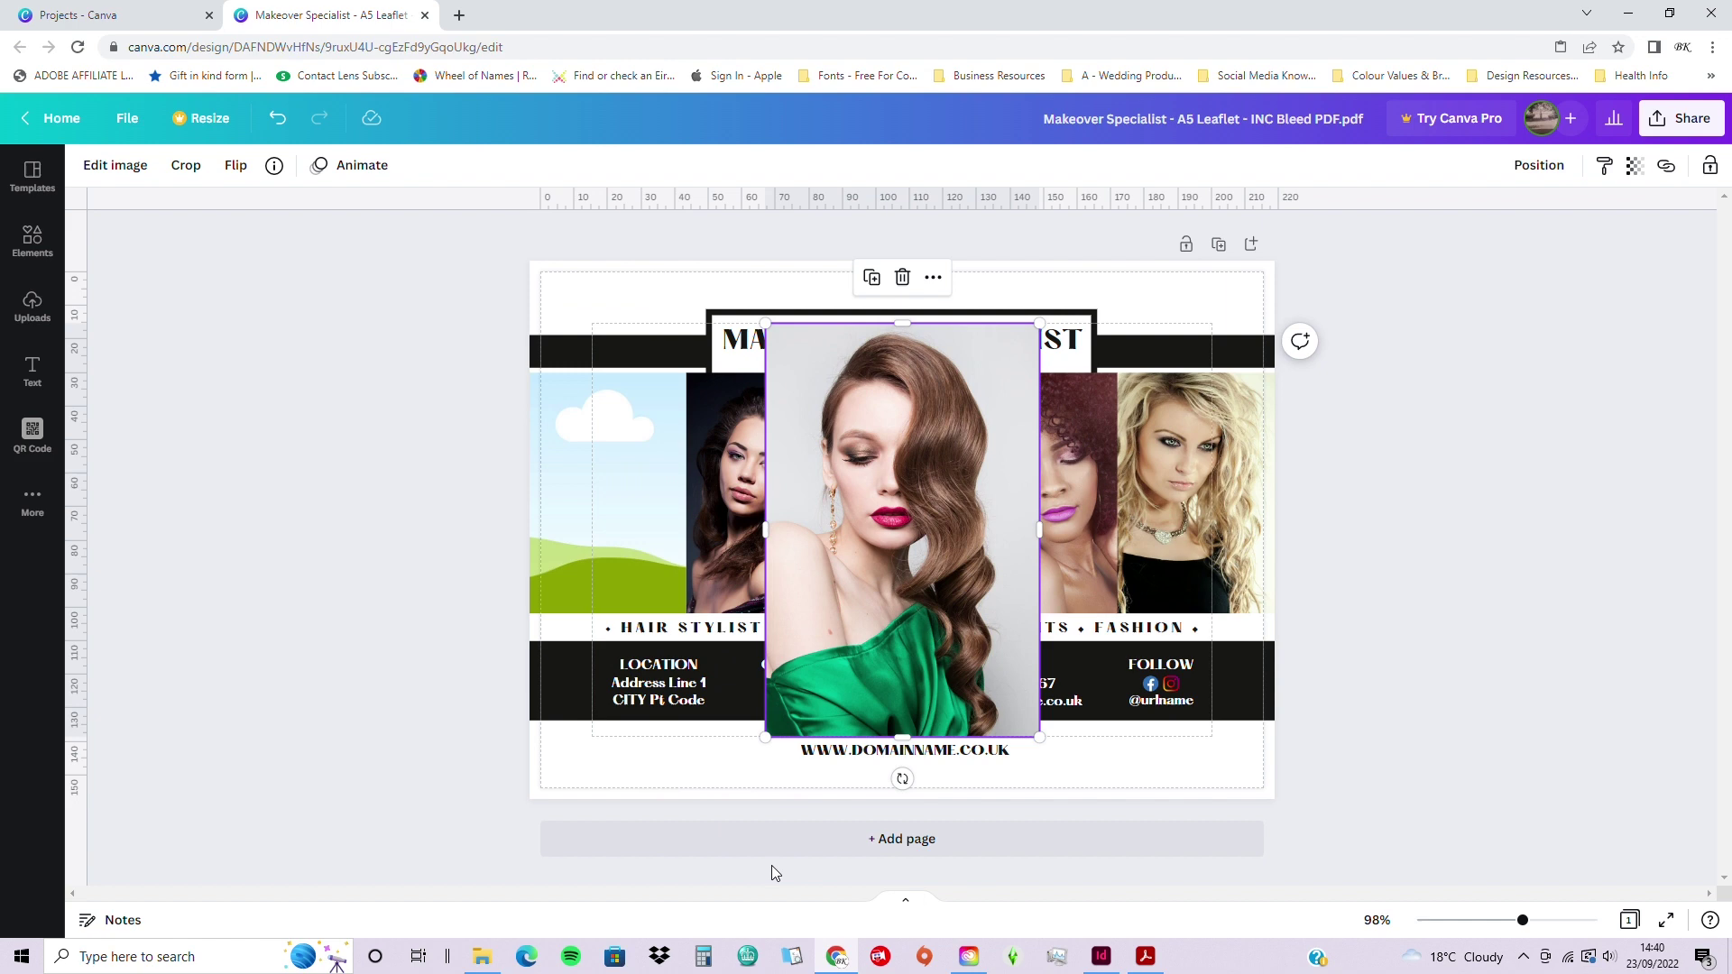
pyautogui.moveTo(879, 509); pyautogui.dragTo(1091, 457)
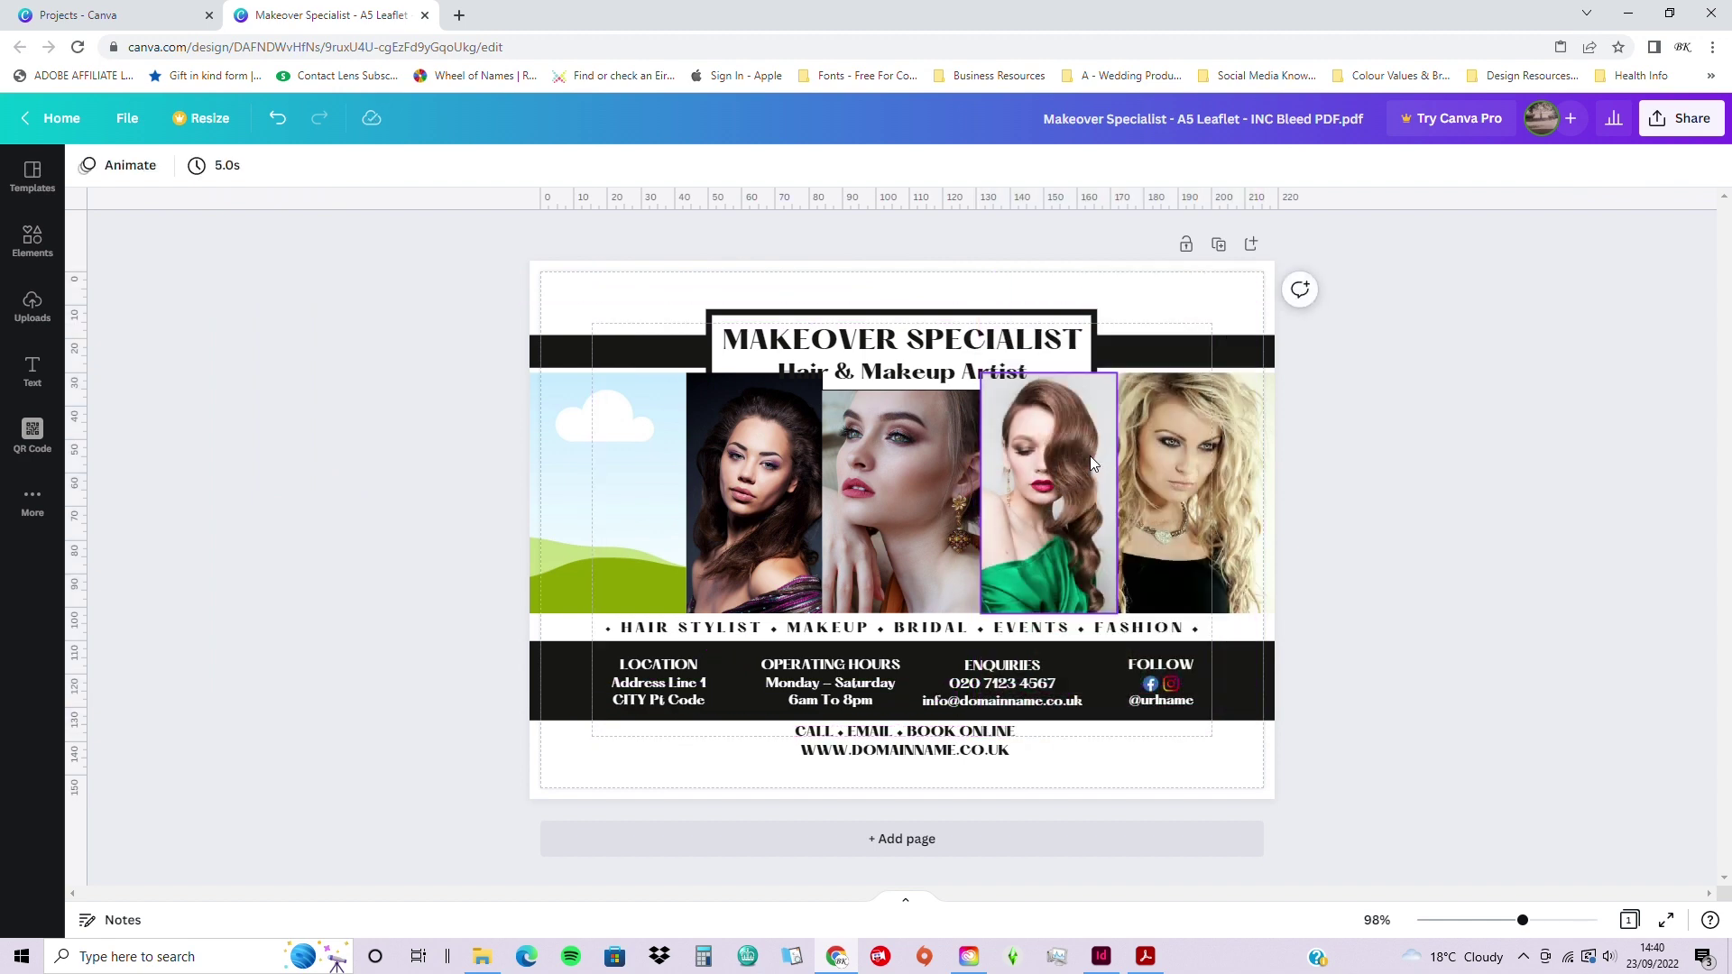
pyautogui.click(277, 118)
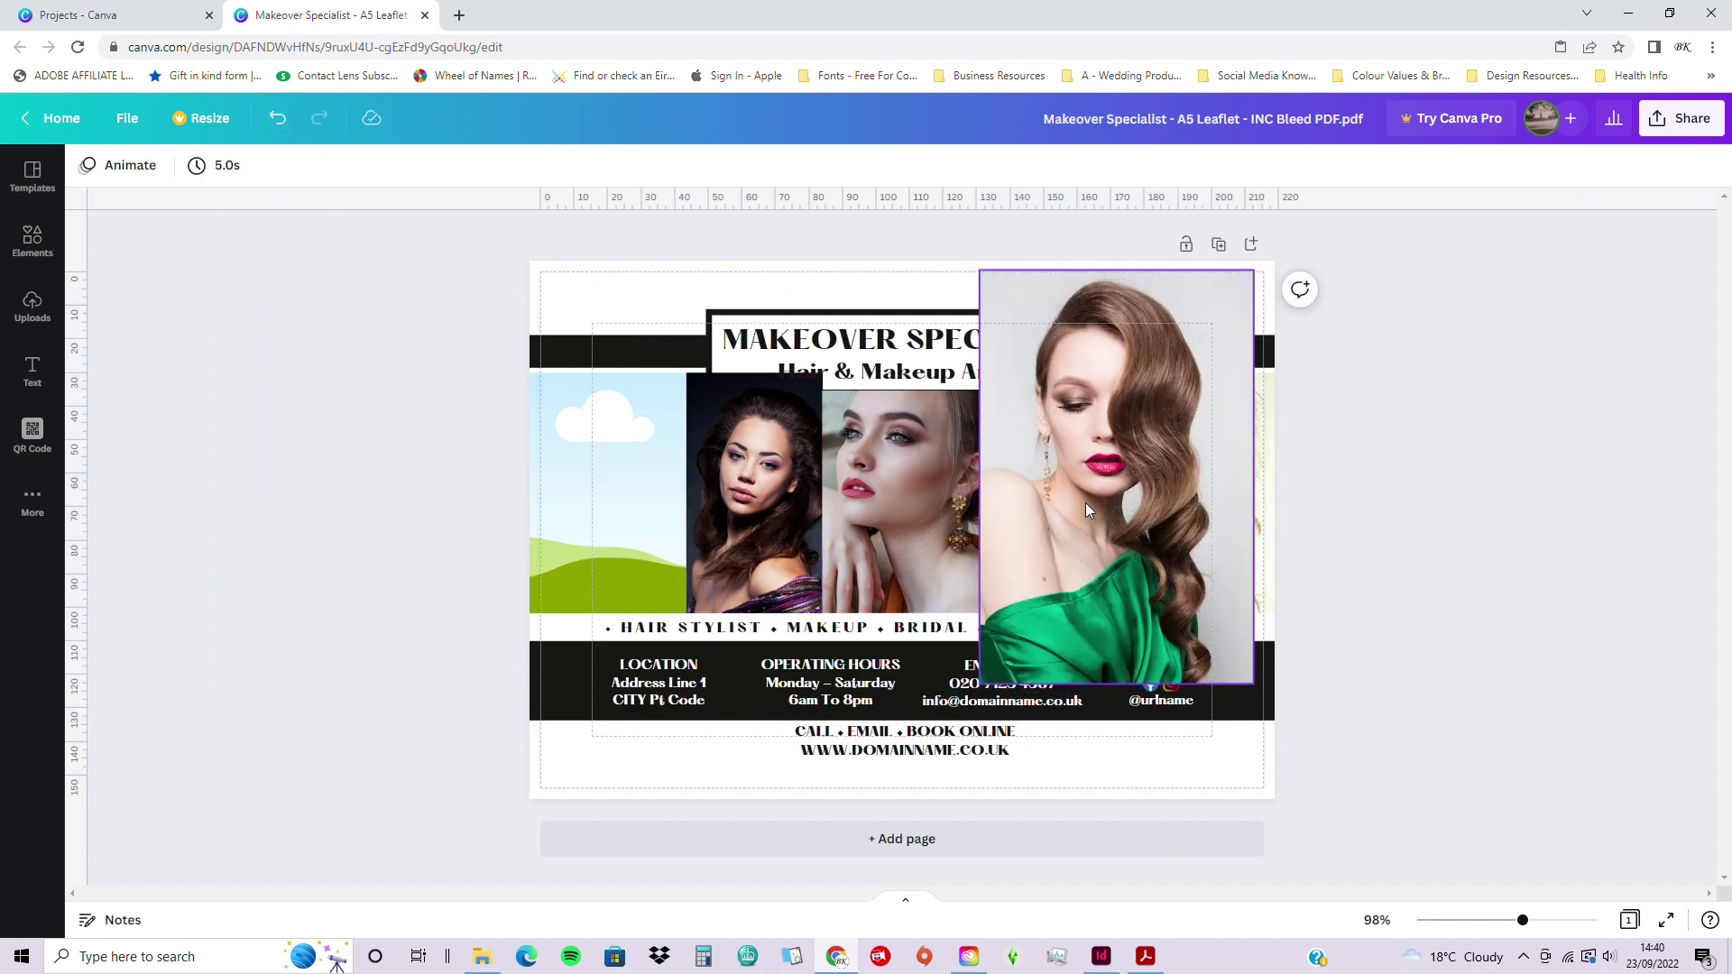
# - Detach the dark-haired photo into the first frame and put the green-dress photo in the second
pyautogui.click(755, 474)
pyautogui.rightClick(756, 475)
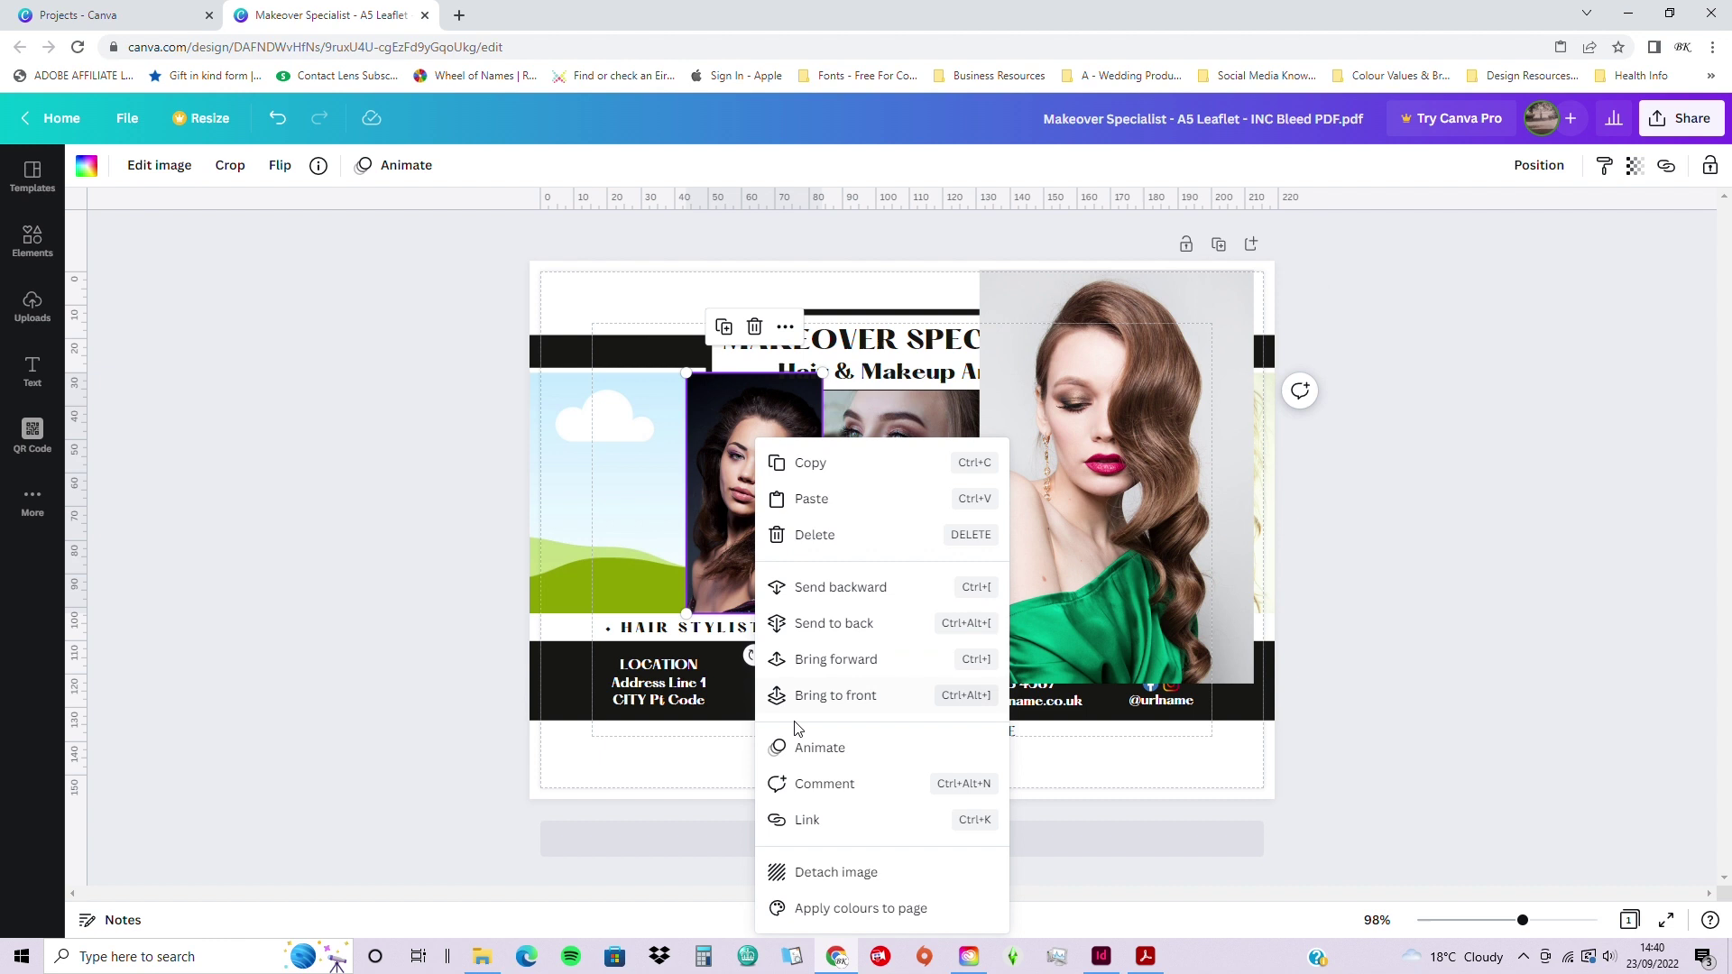
pyautogui.click(835, 872)
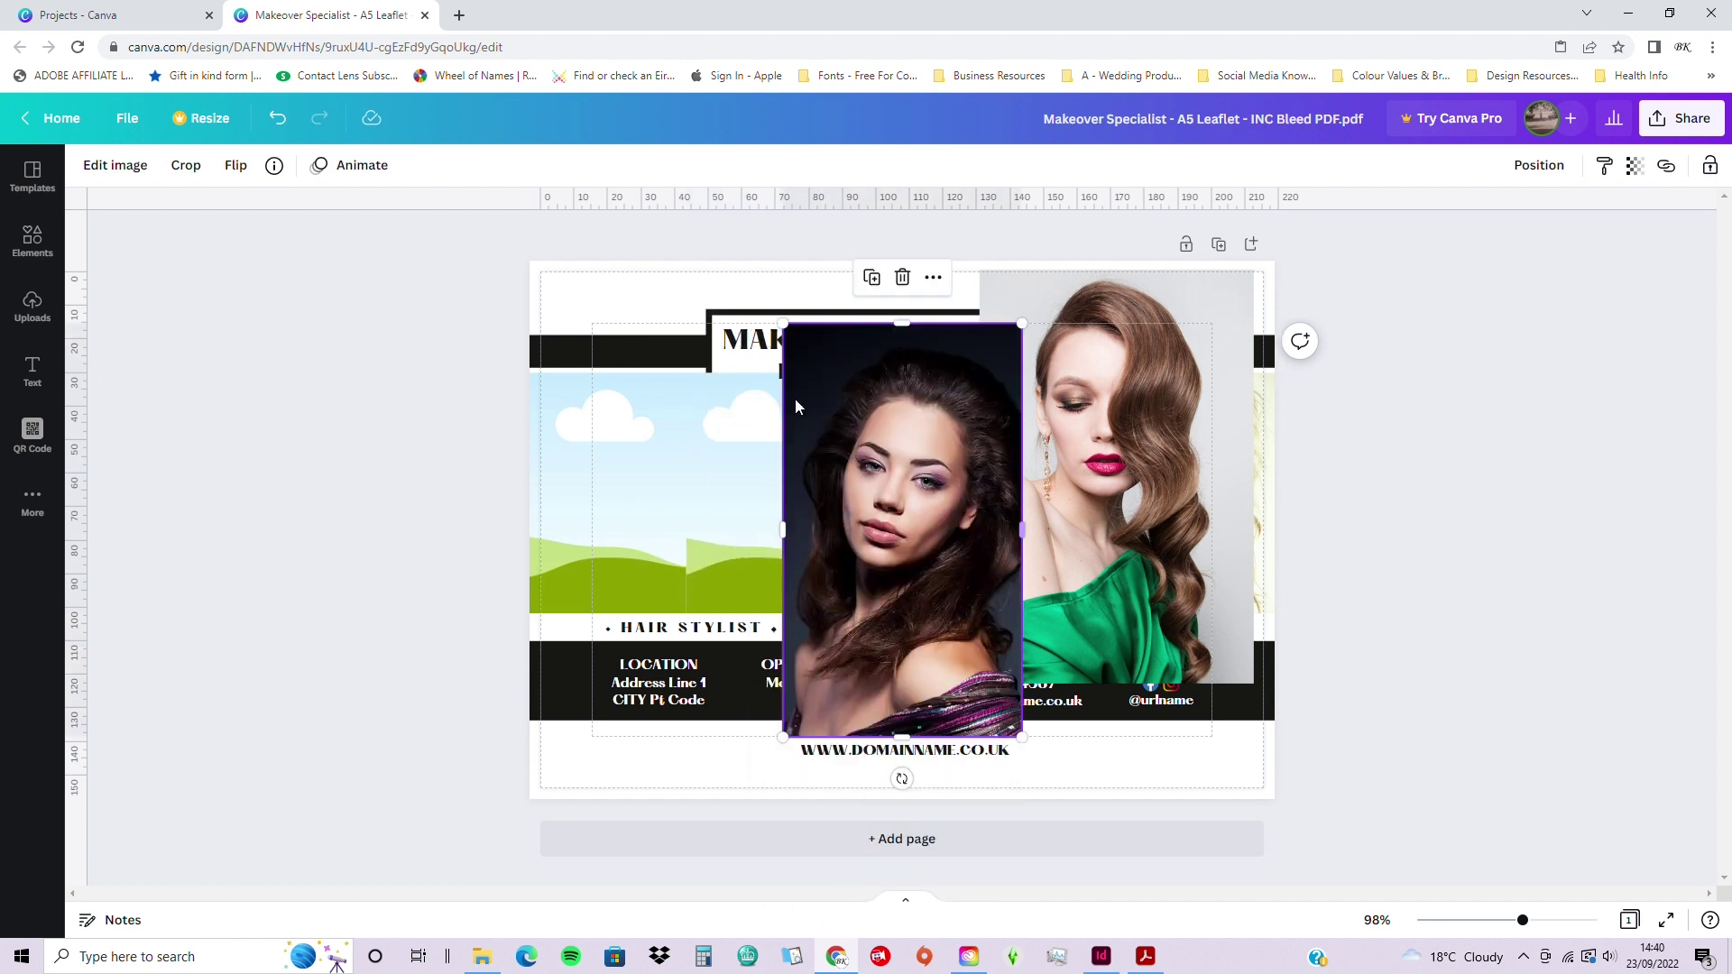
pyautogui.moveTo(917, 545); pyautogui.dragTo(668, 522)
pyautogui.click(1171, 462)
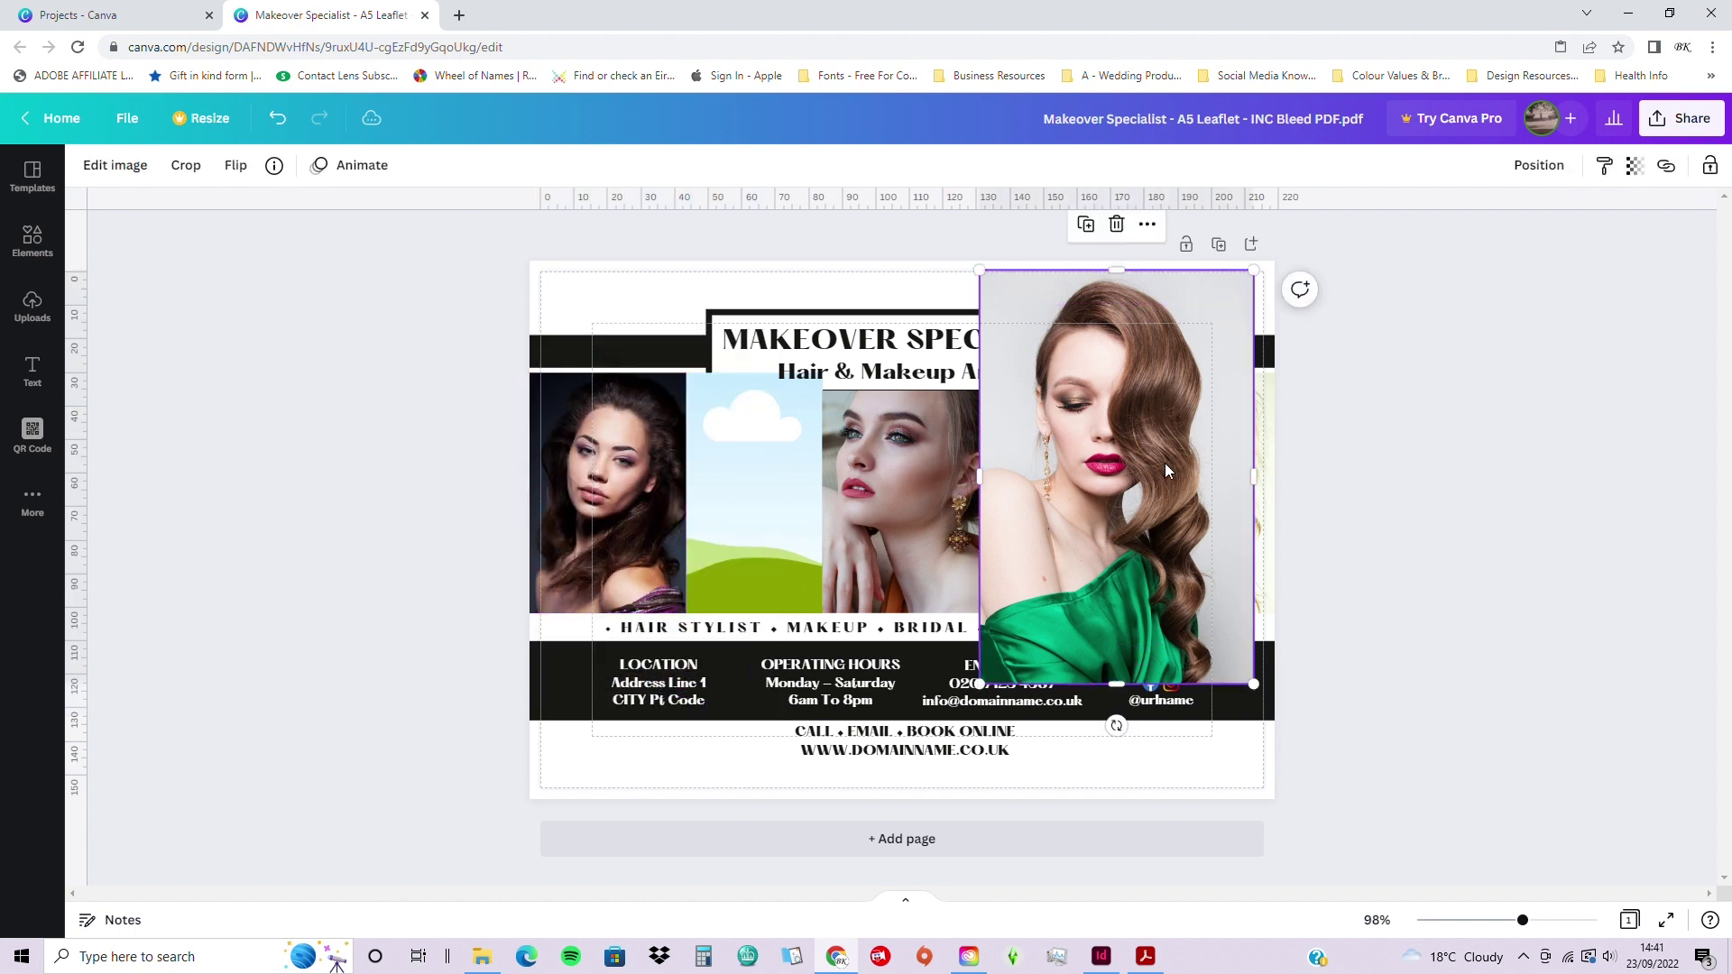
pyautogui.moveTo(1166, 463); pyautogui.dragTo(818, 464)
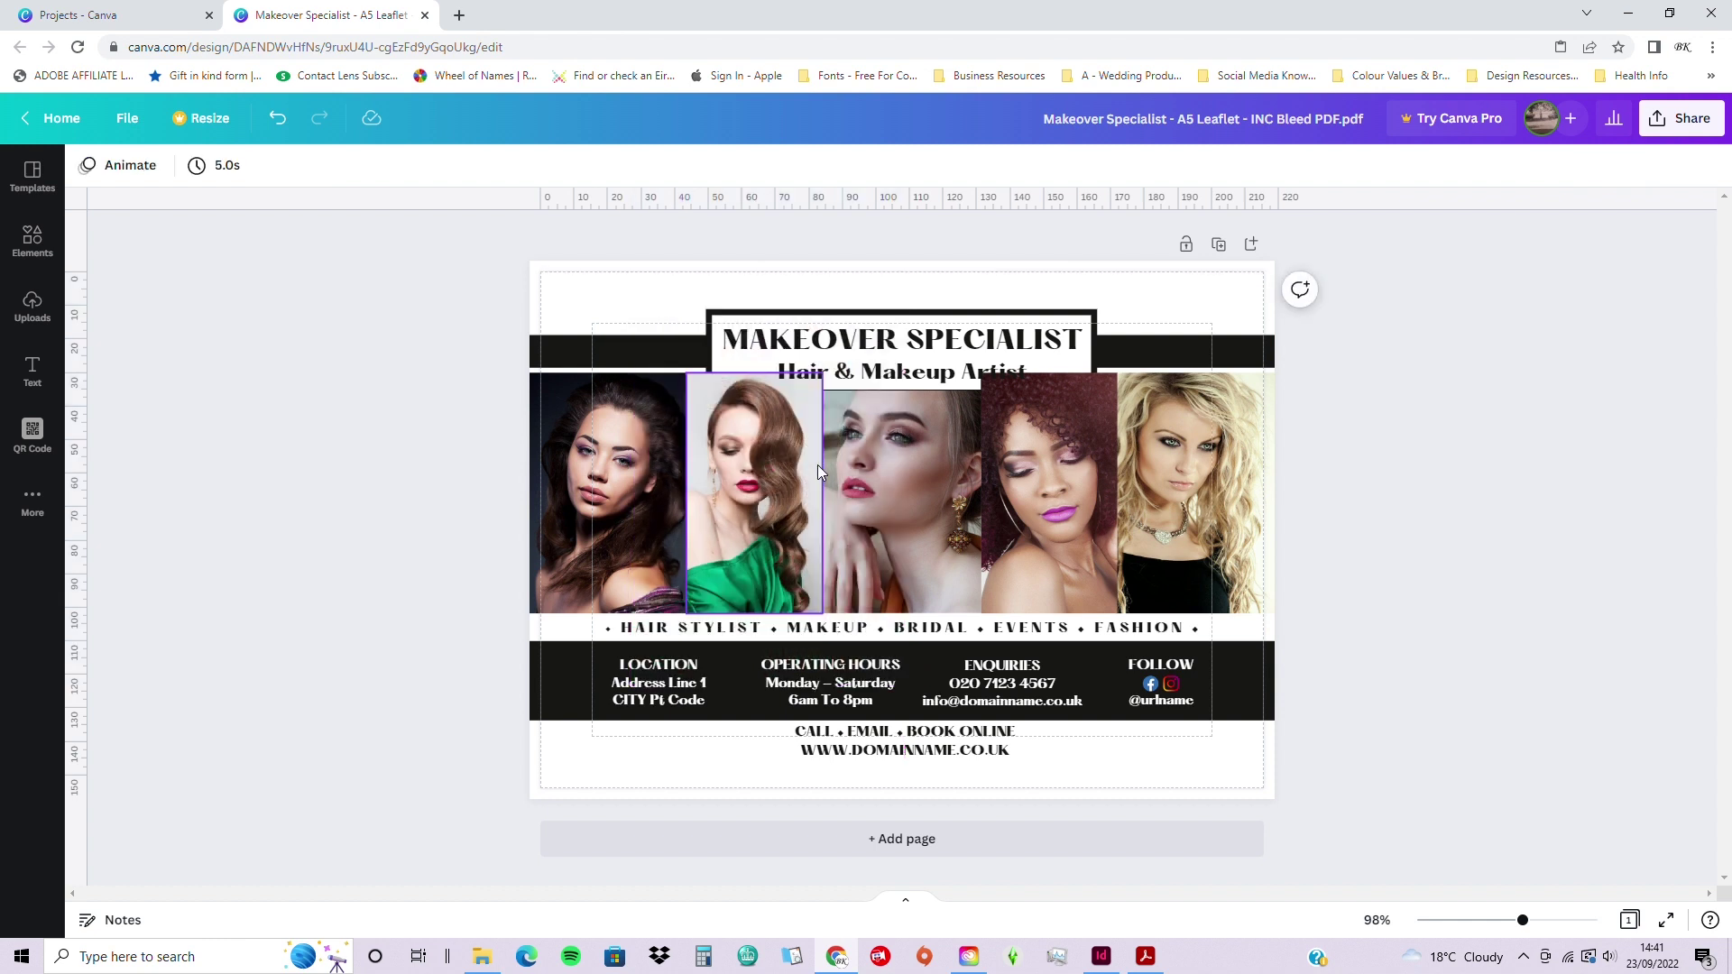
# - Bring the MAKEOVER SPECIALIST title, Hair & Makeup Artist line and black header band in front of the photos
pyautogui.click(617, 436)
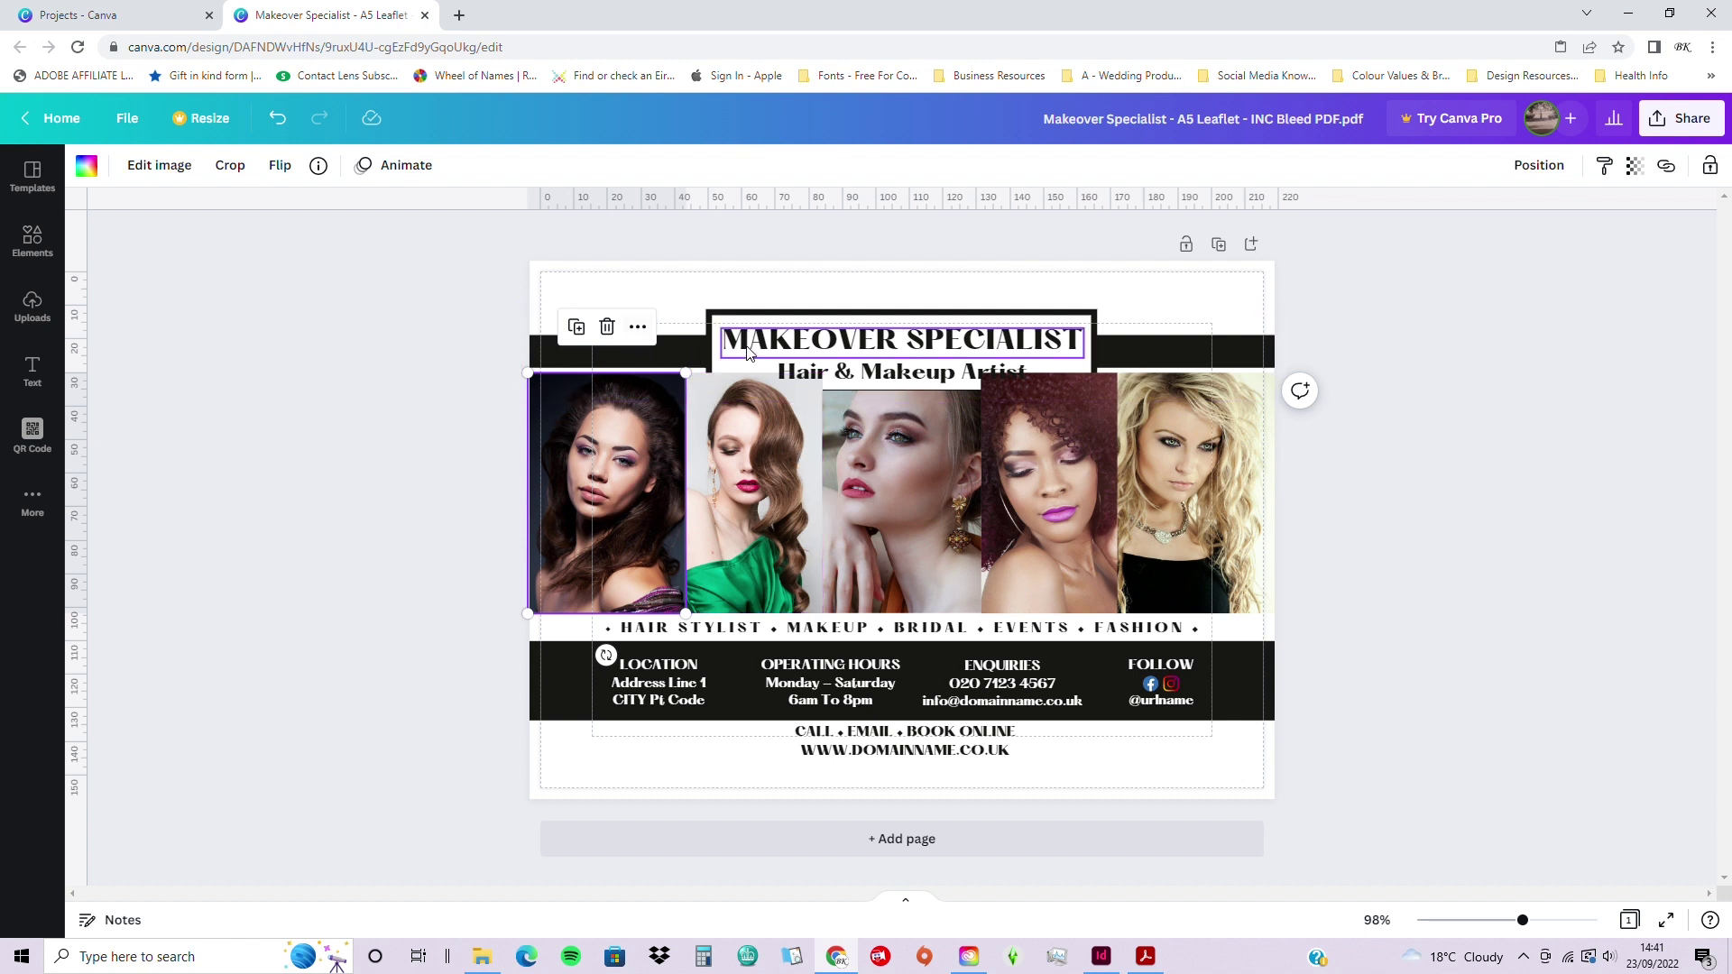
pyautogui.click(839, 377)
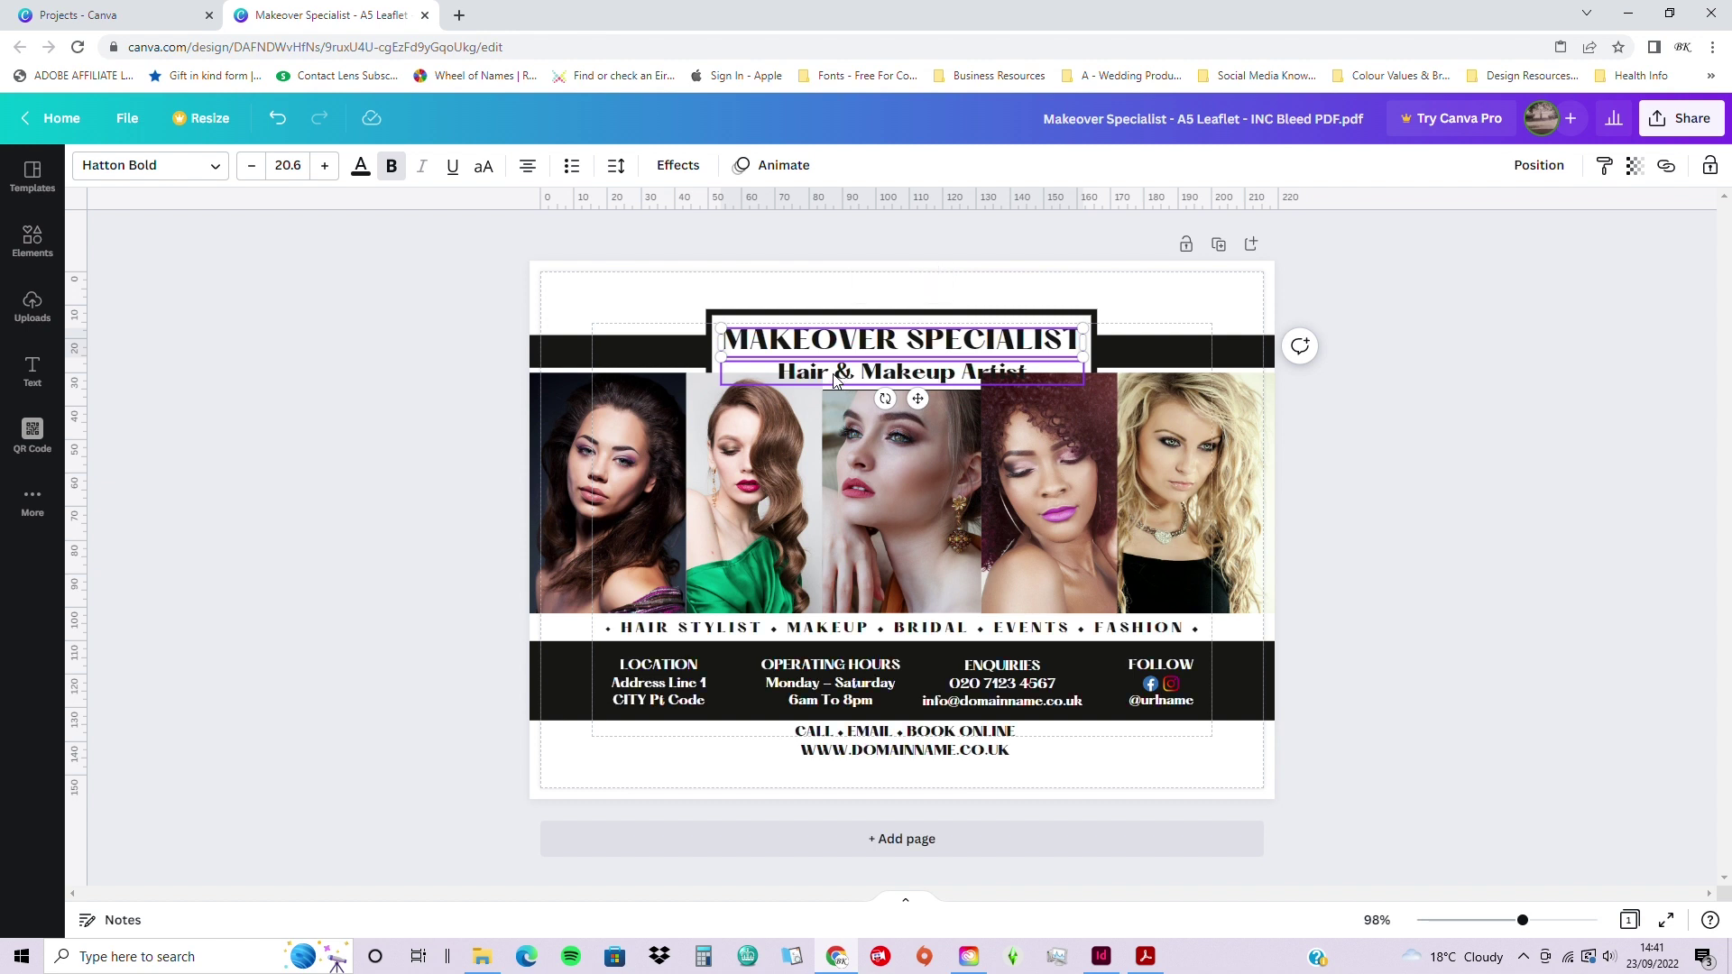
pyautogui.keyDown('shift'); pyautogui.click(837, 380); pyautogui.keyUp('shift')
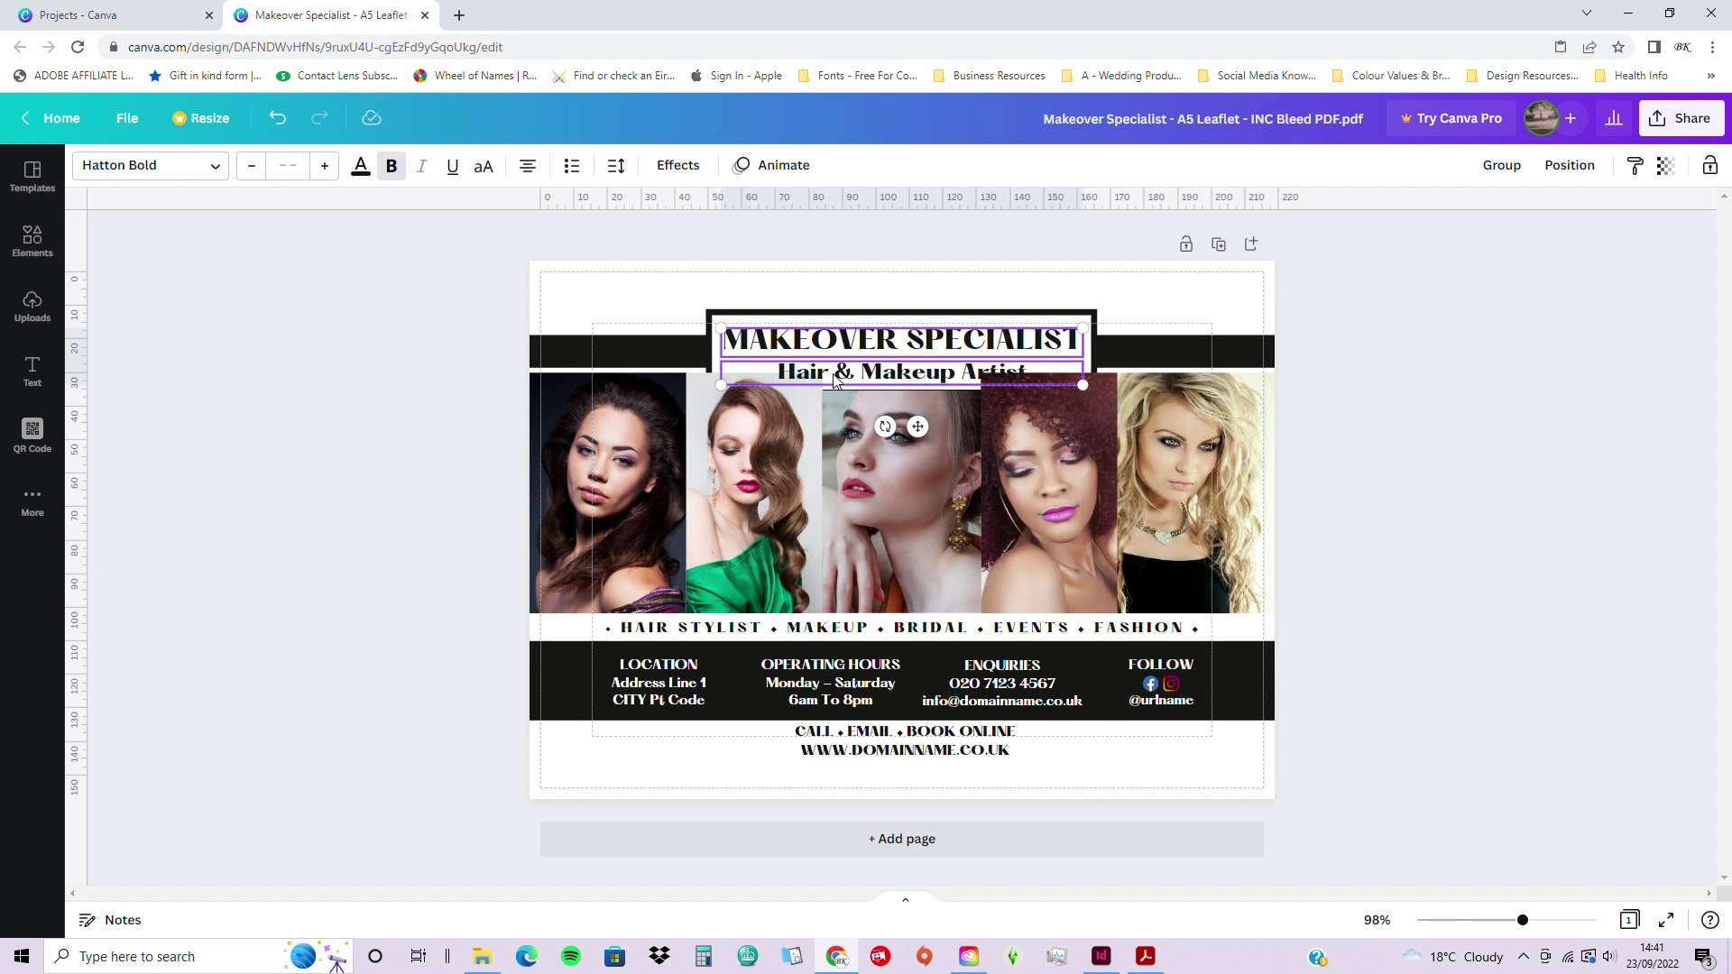
pyautogui.keyDown('shift'); pyautogui.click(726, 318); pyautogui.keyUp('shift')
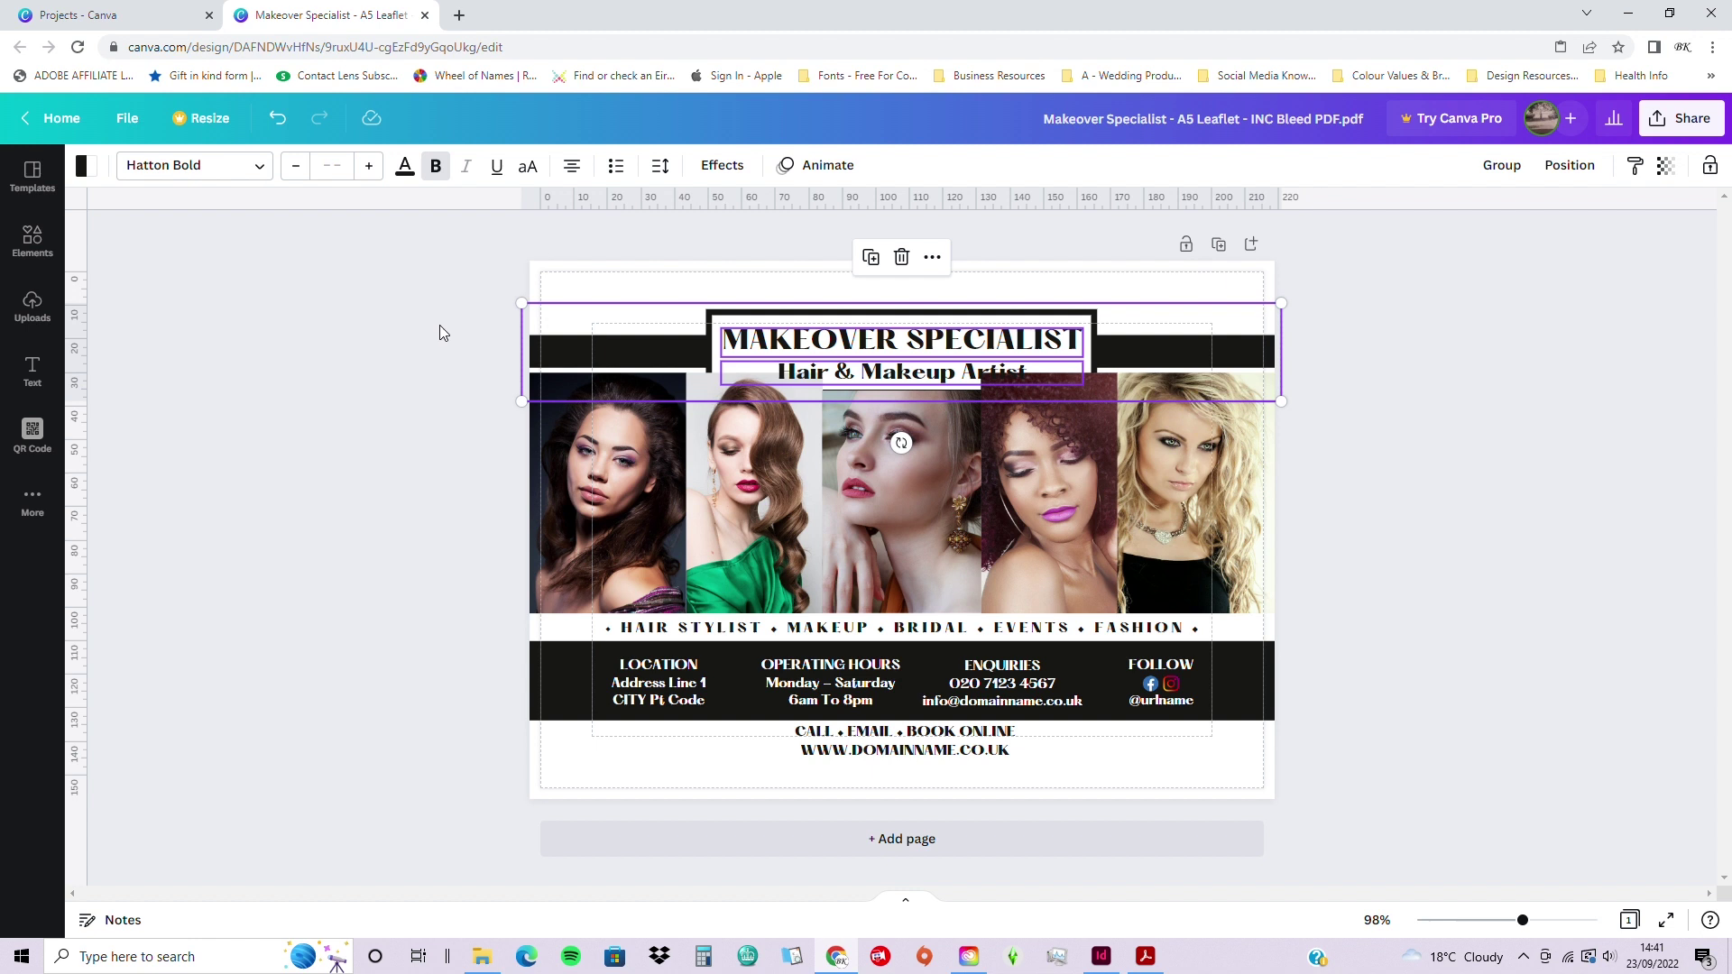
pyautogui.rightClick(638, 318)
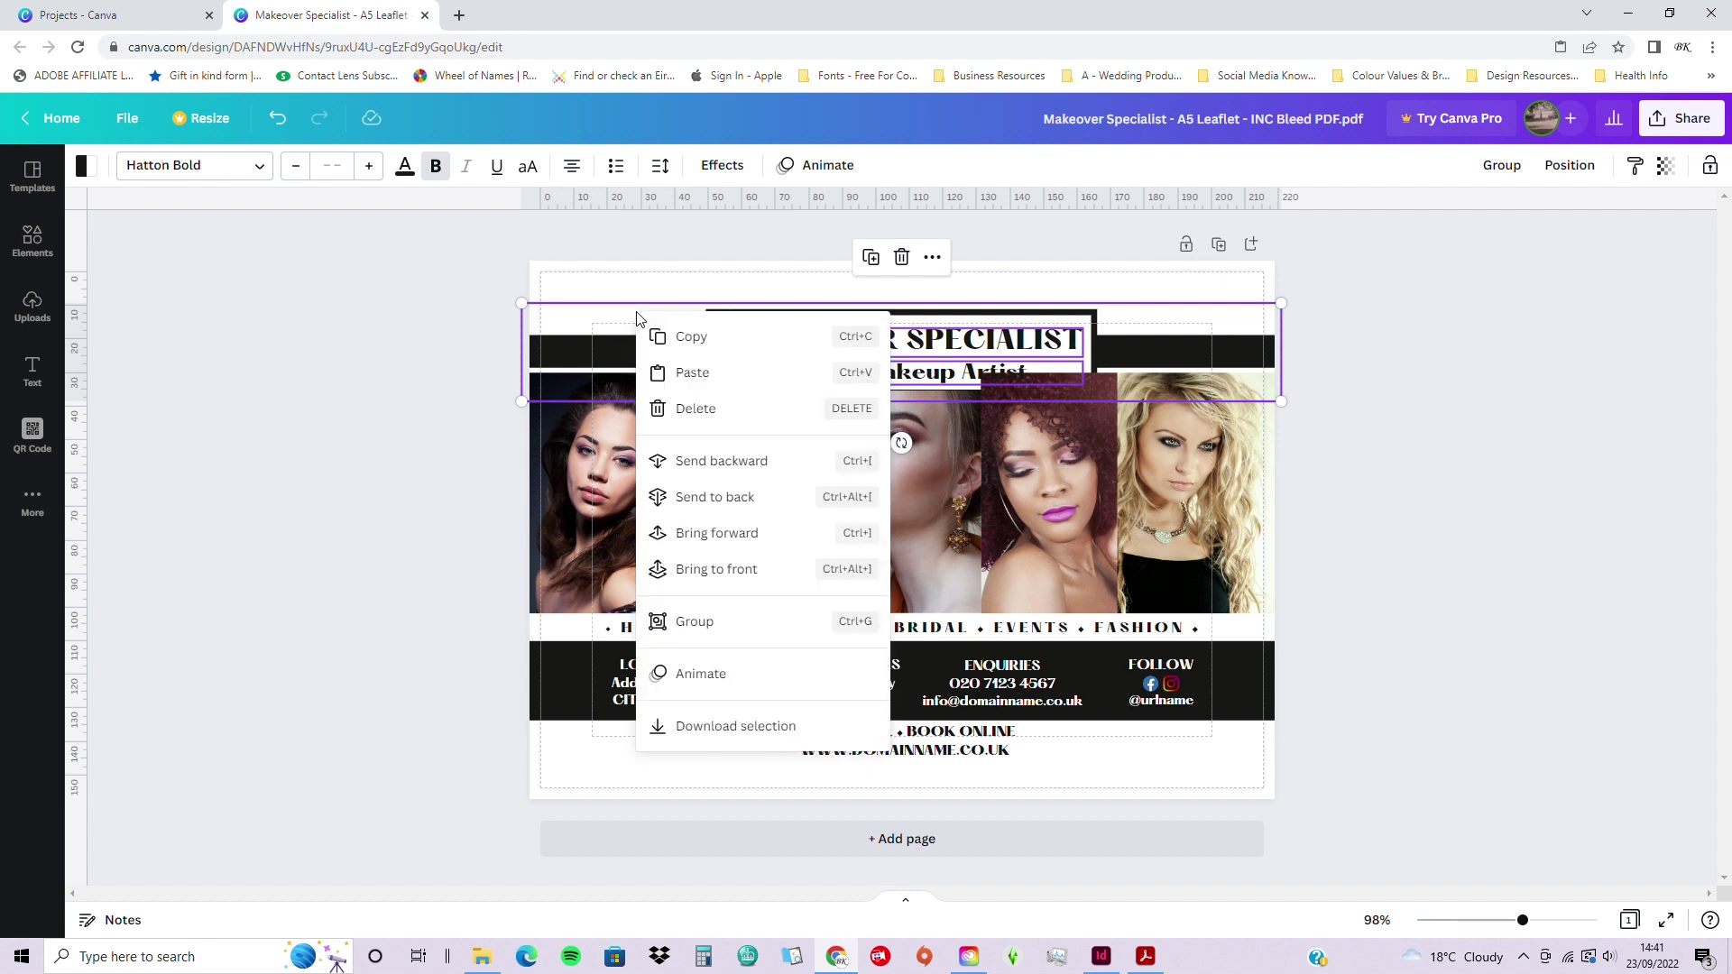
pyautogui.click(716, 571)
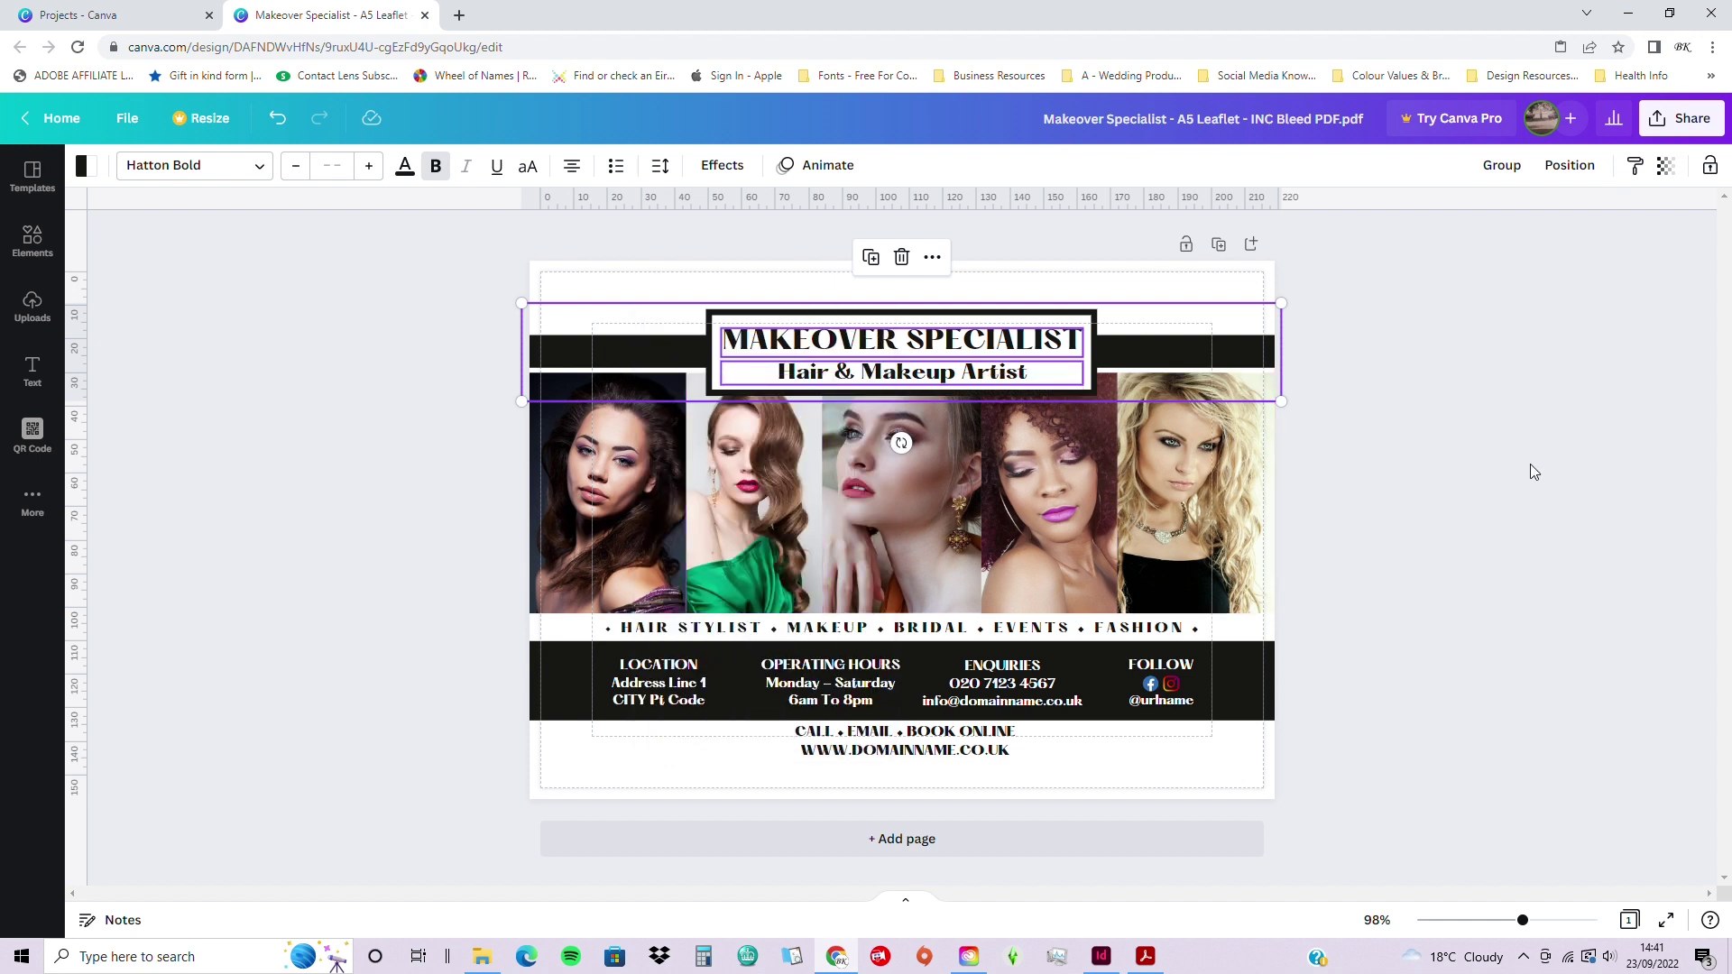
pyautogui.click(1497, 481)
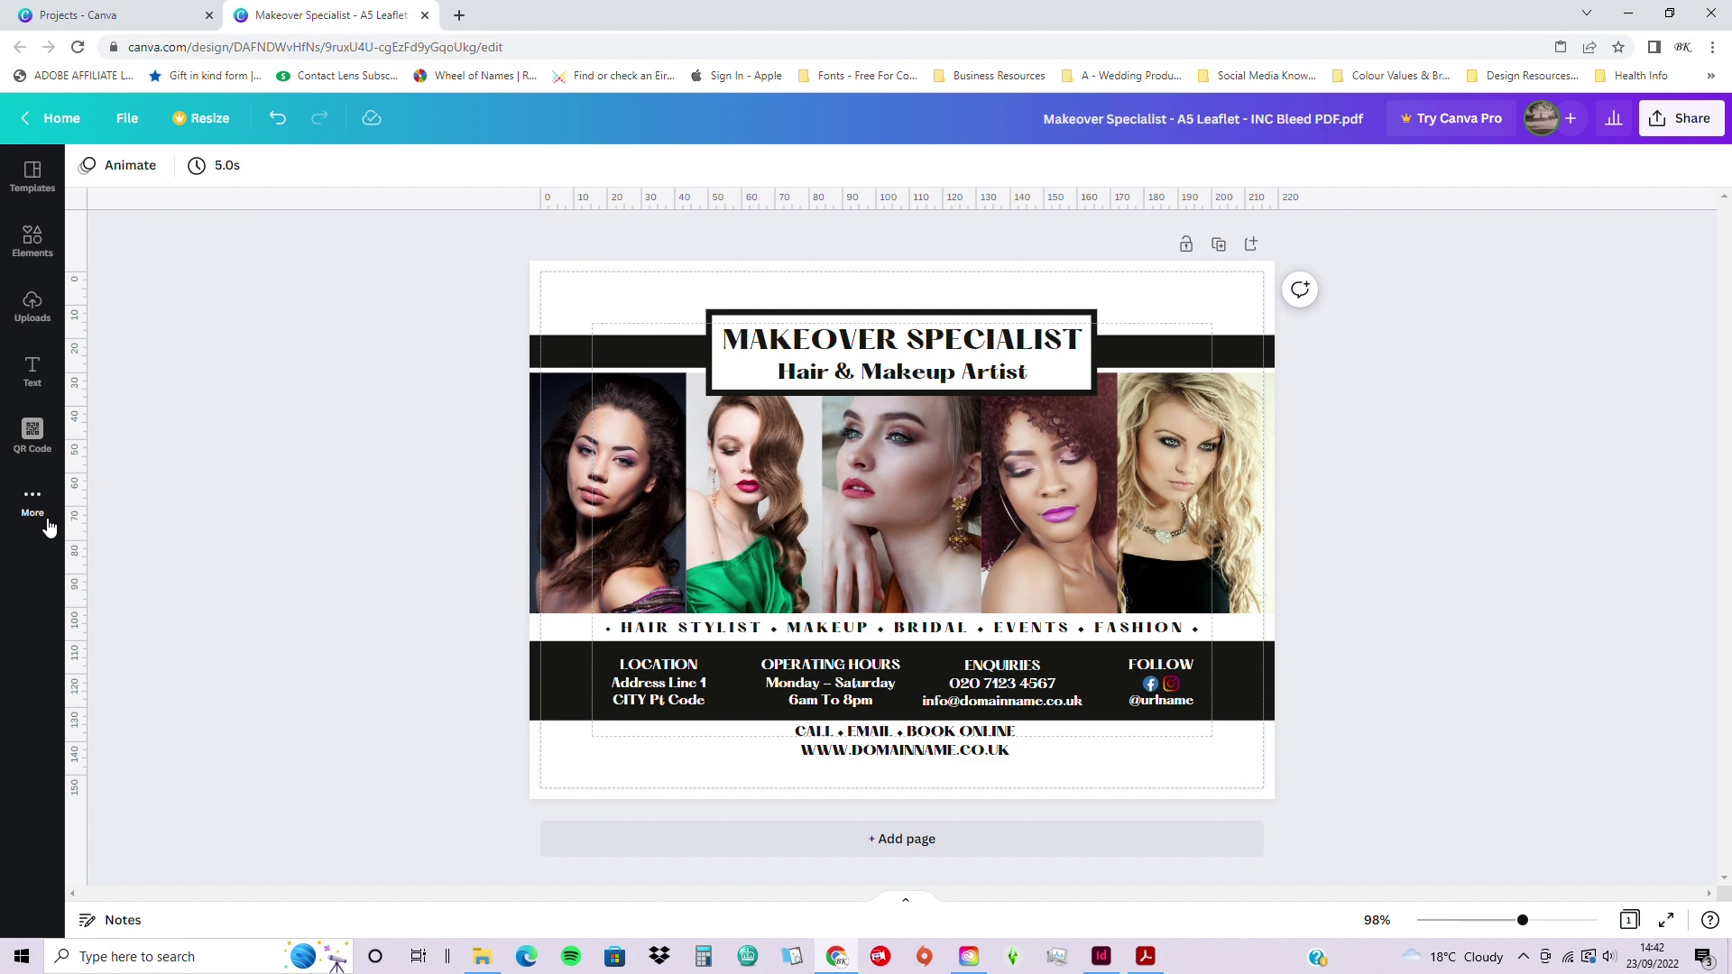
# - Search the Elements stock photos for 'fashion'
pyautogui.click(45, 255)
pyautogui.click(142, 170)
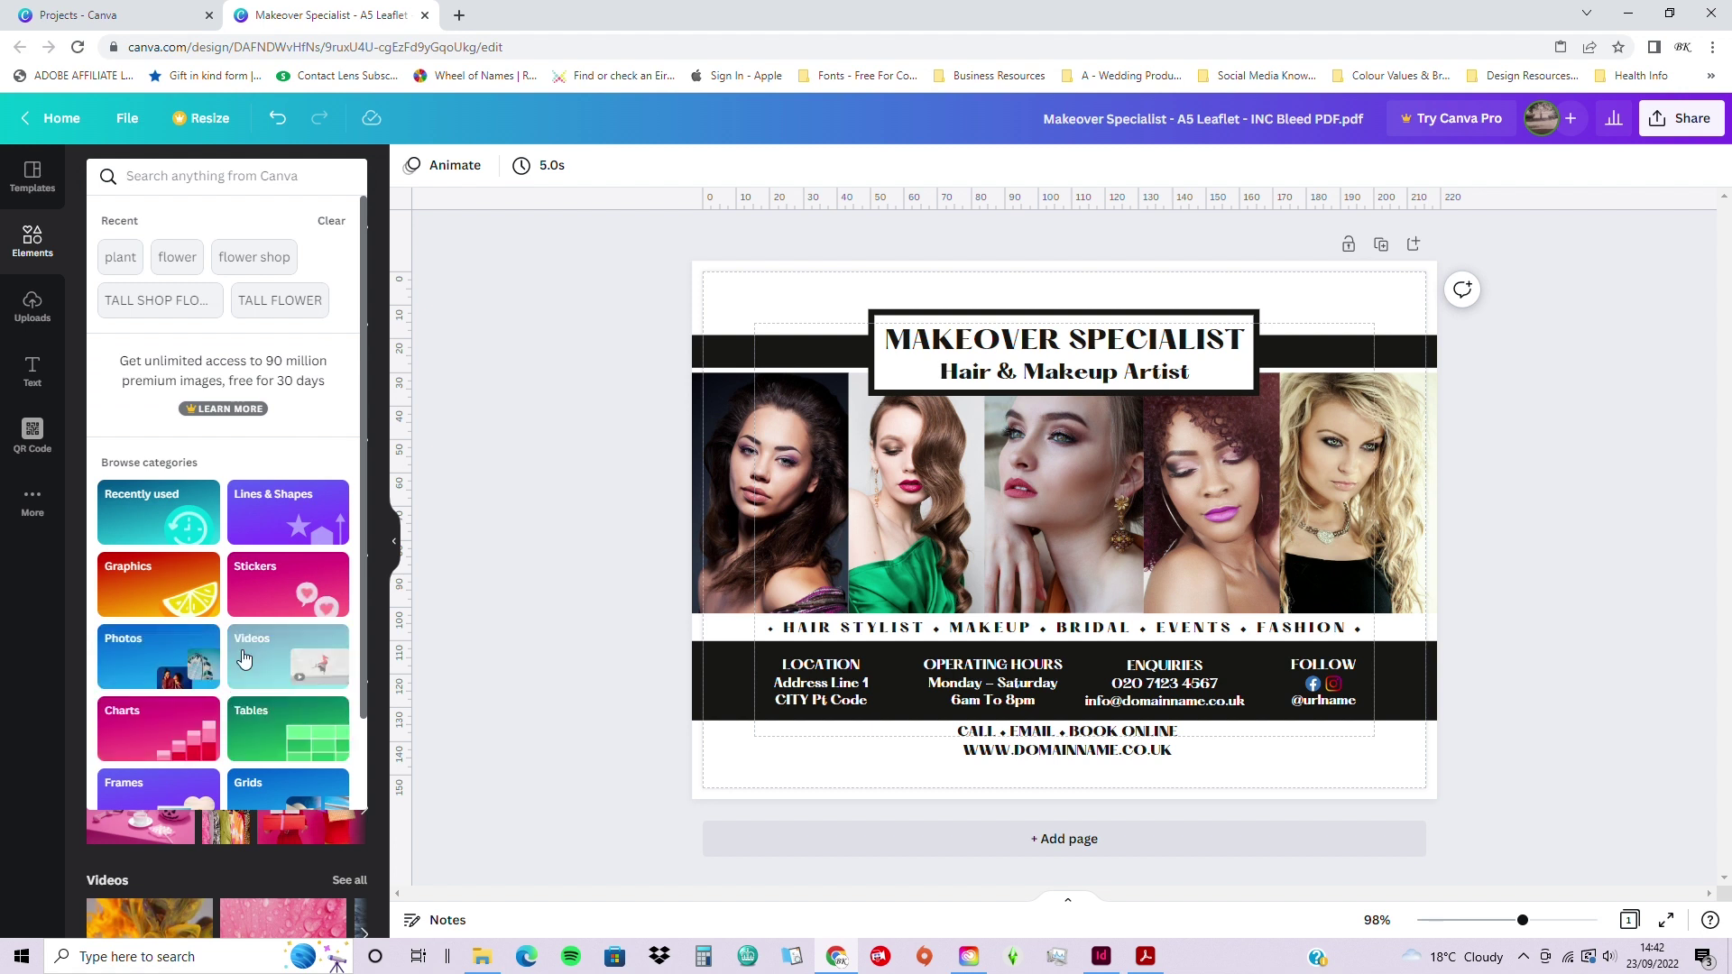
pyautogui.click(202, 651)
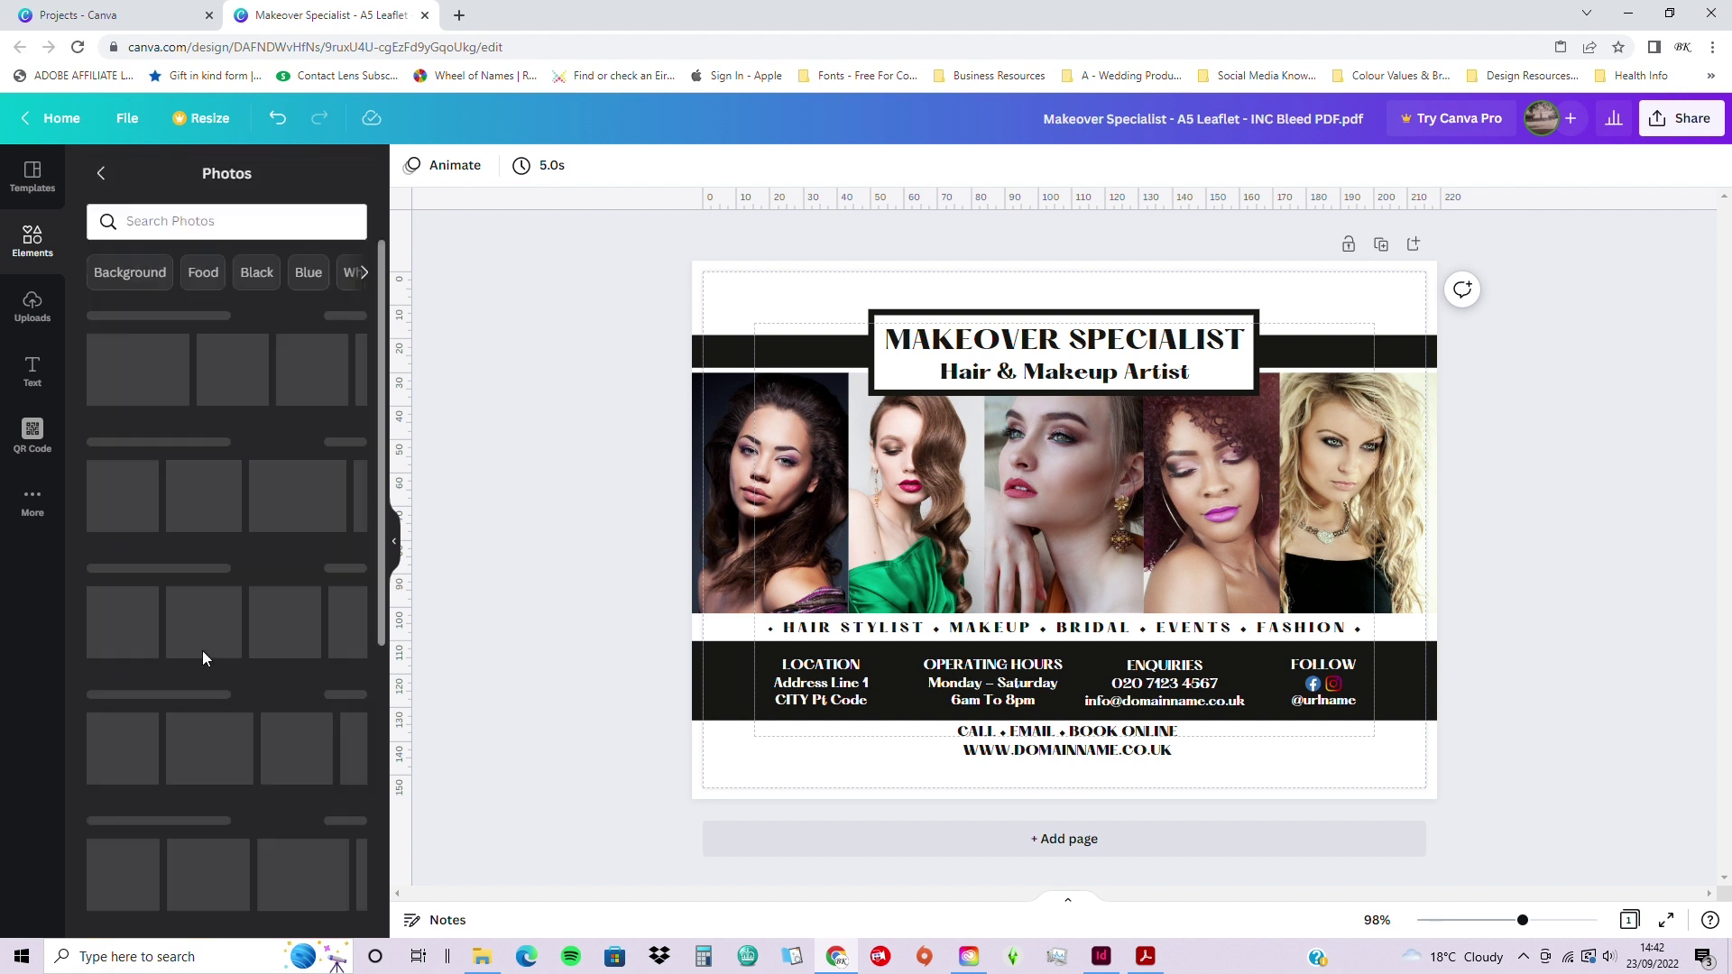
pyautogui.click(181, 220)
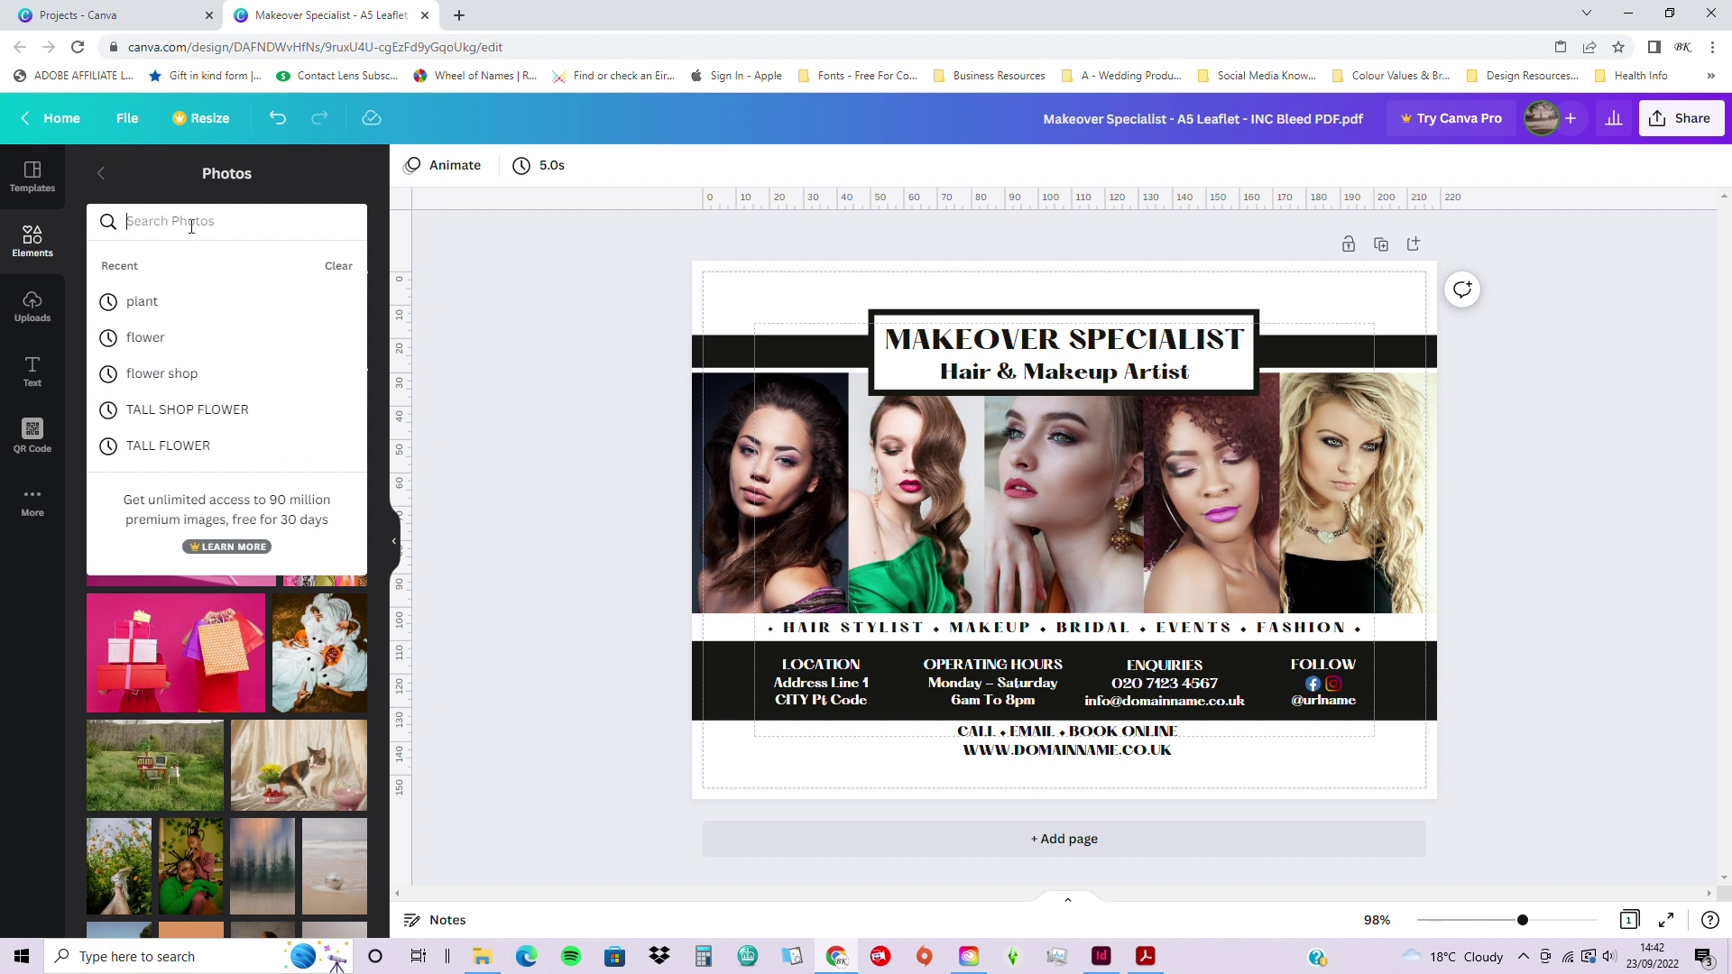
pyautogui.write('fashion')
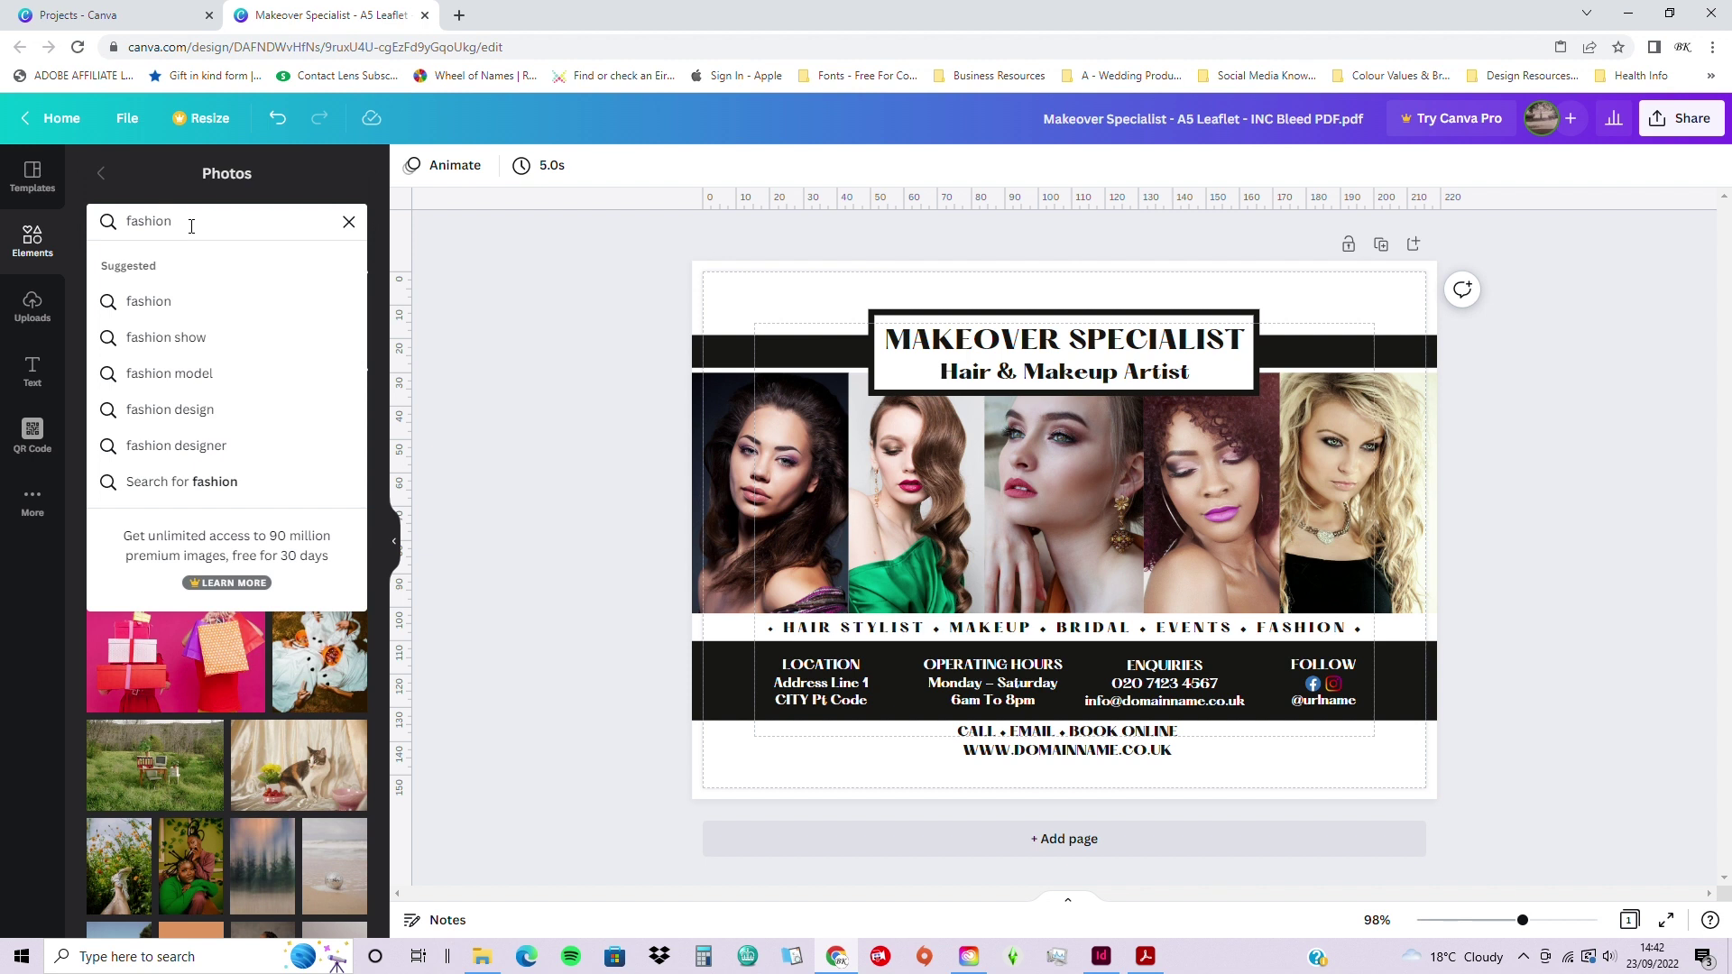
pyautogui.press('Return')
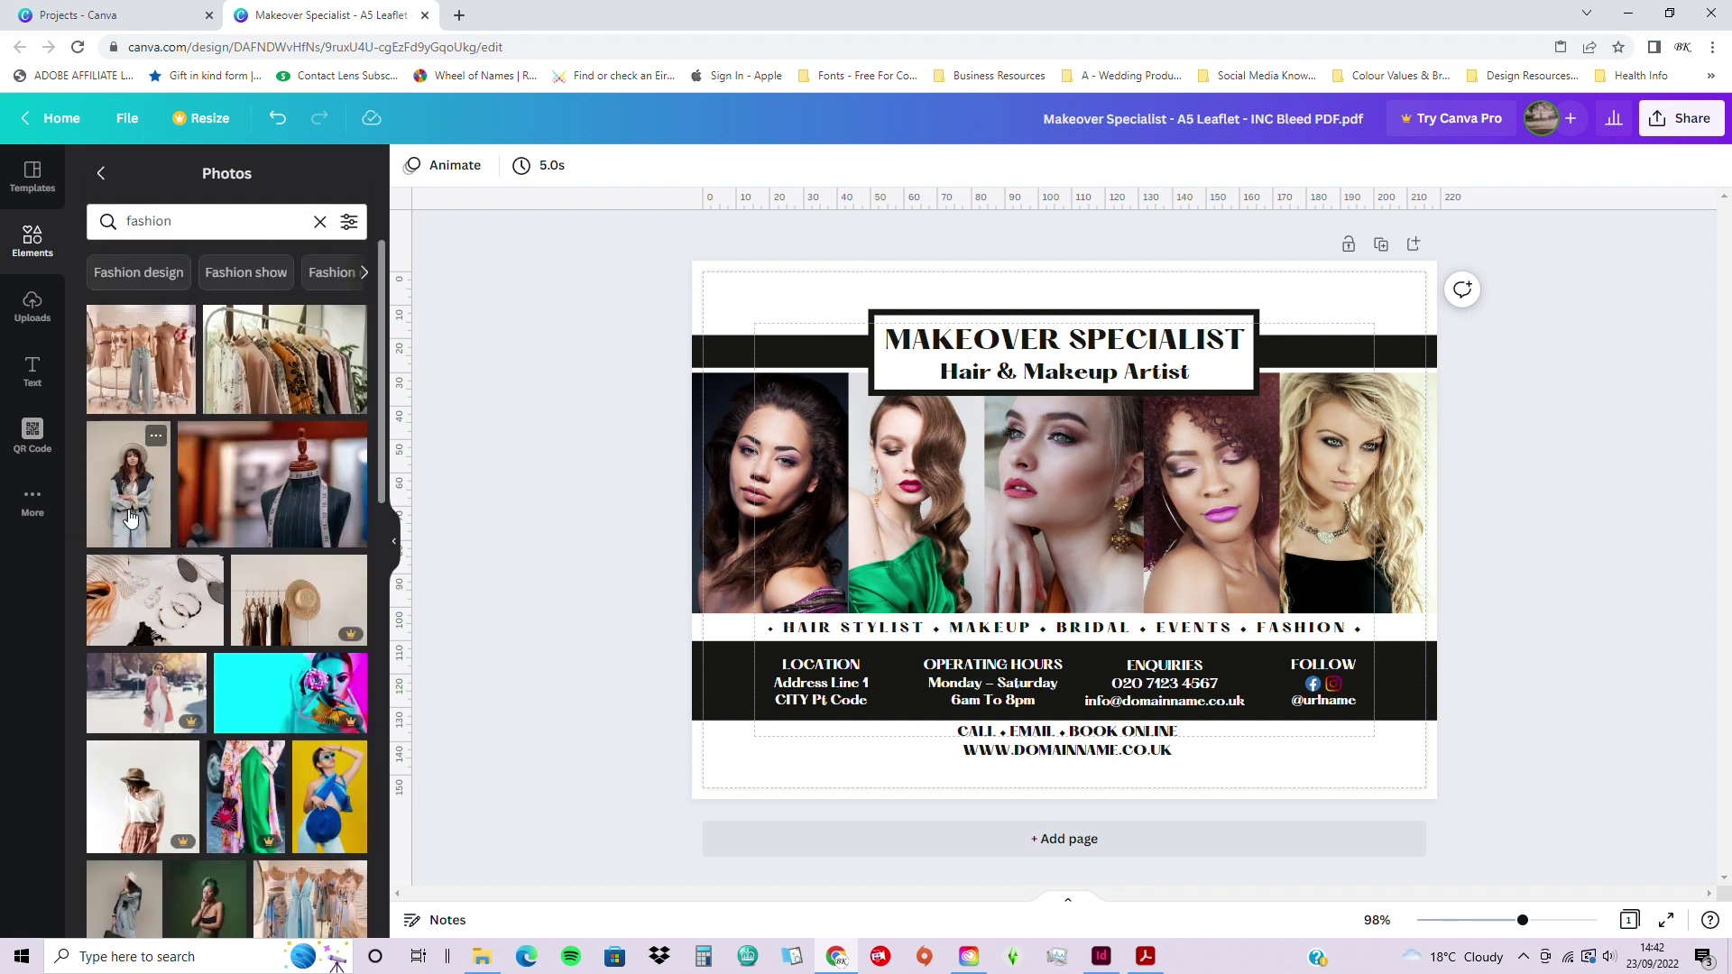
# - Fill the second and fourth photo frames with the stock photo of the woman in a hat
pyautogui.click(130, 517)
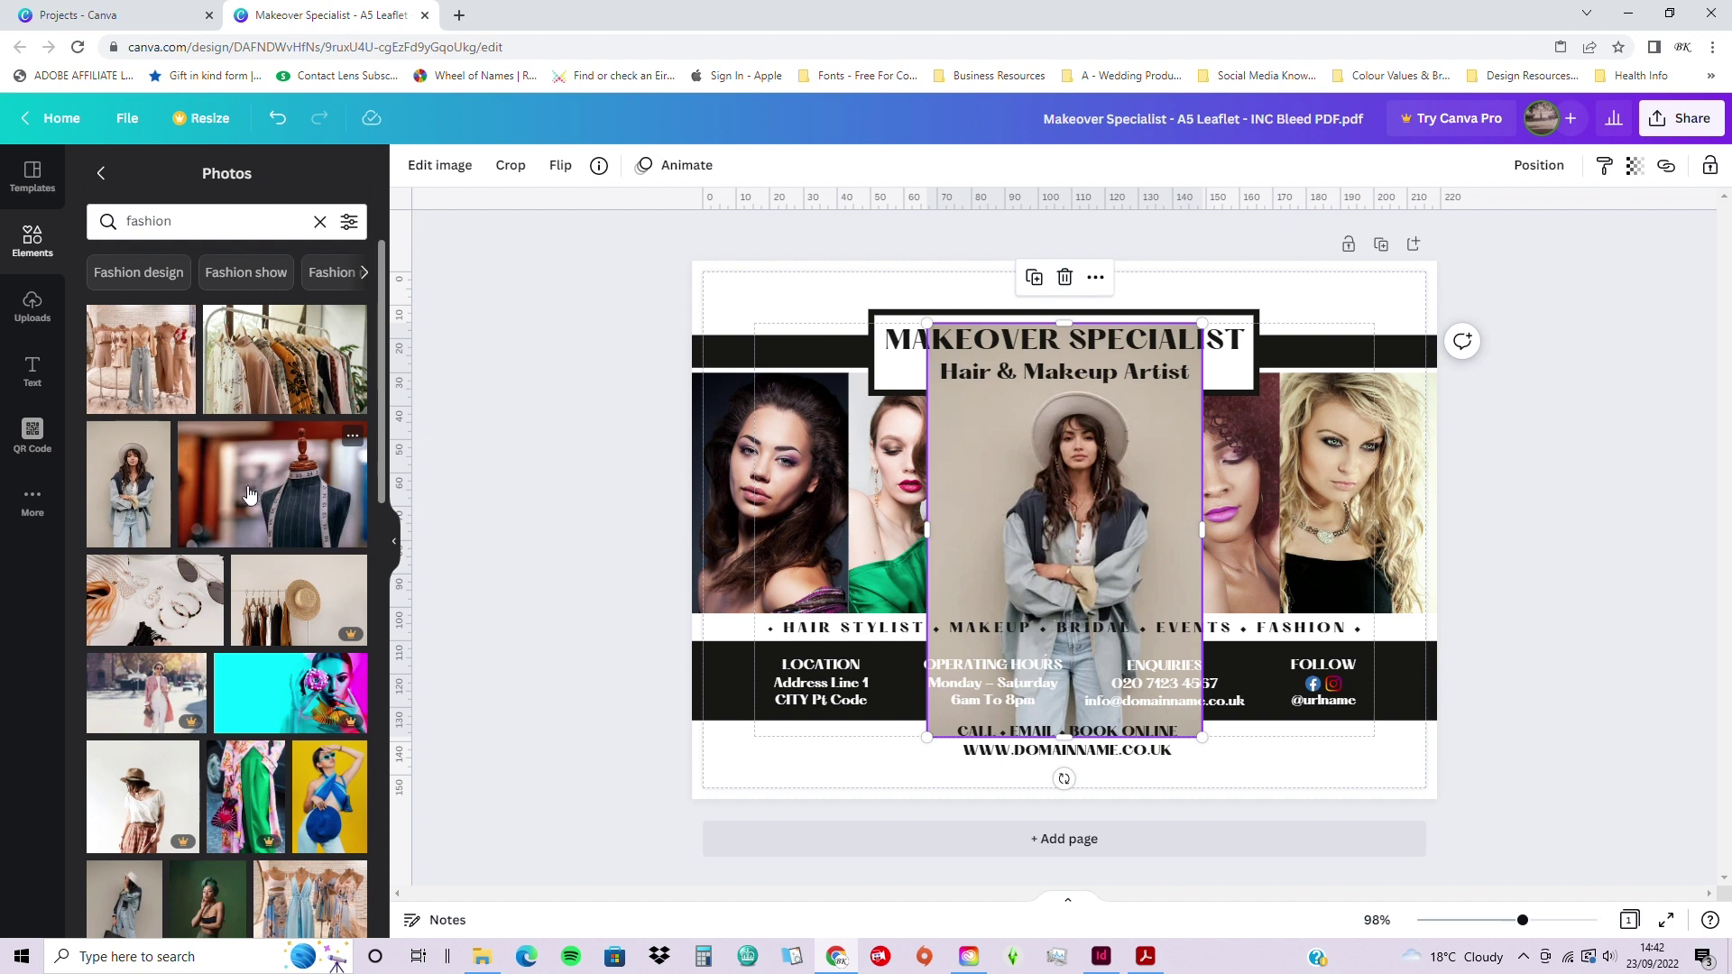
pyautogui.moveTo(118, 487); pyautogui.dragTo(908, 474)
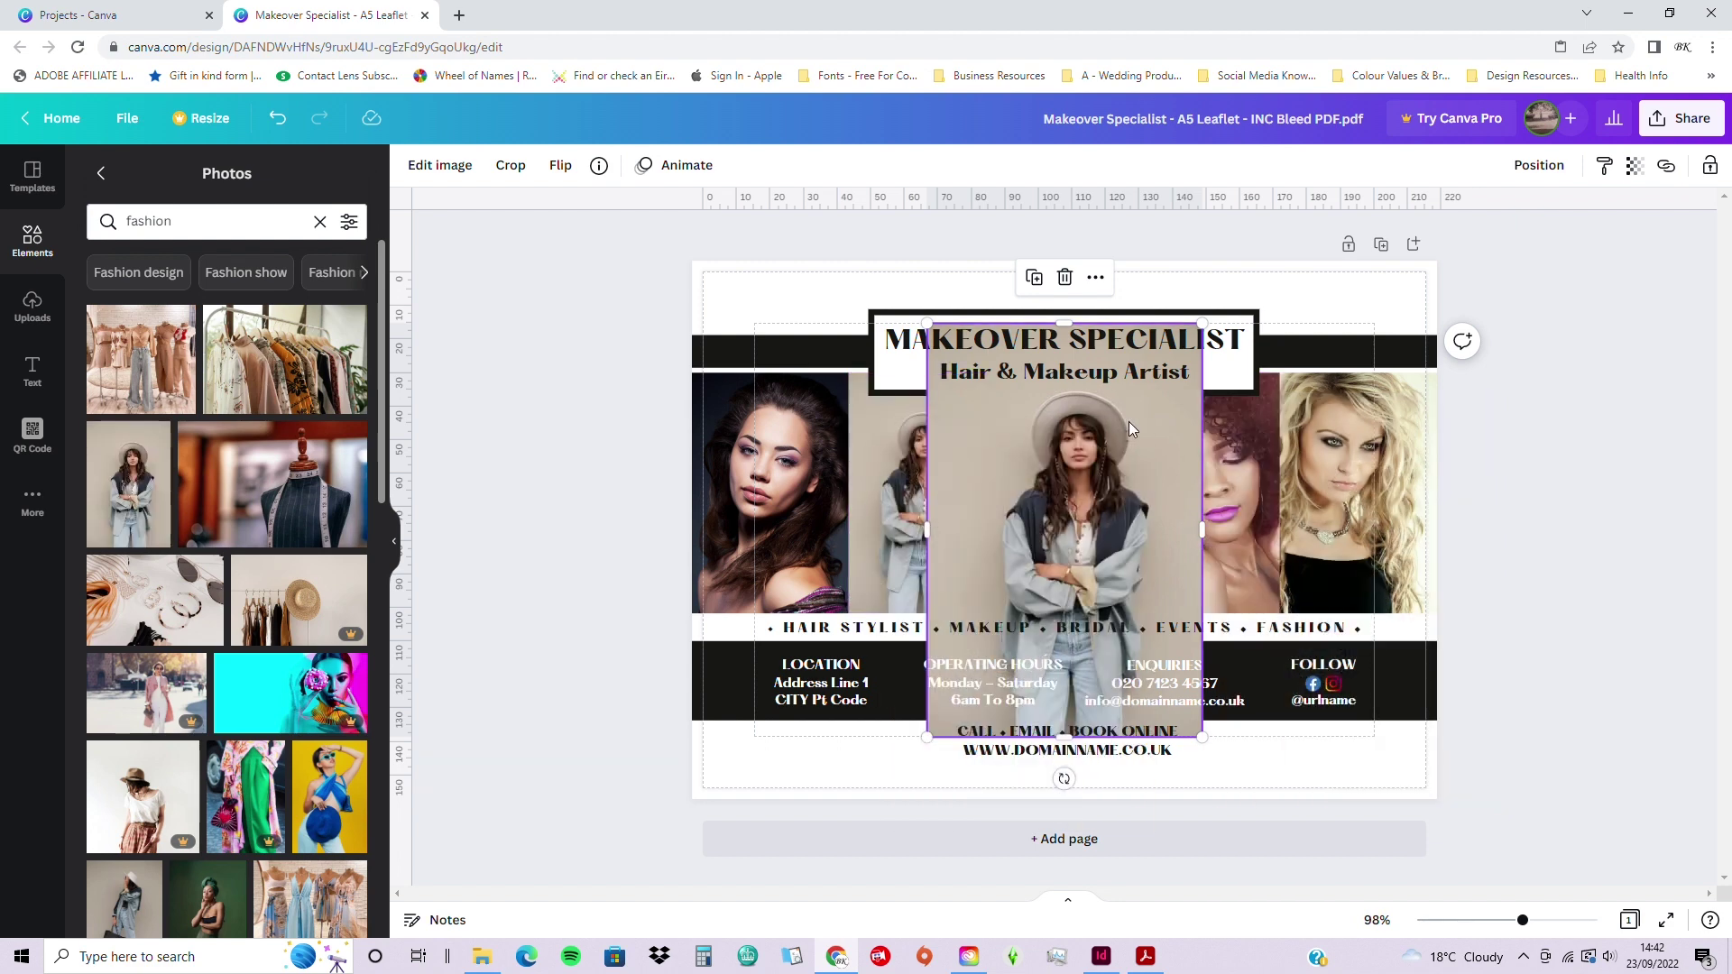
pyautogui.moveTo(1129, 421); pyautogui.dragTo(1255, 484)
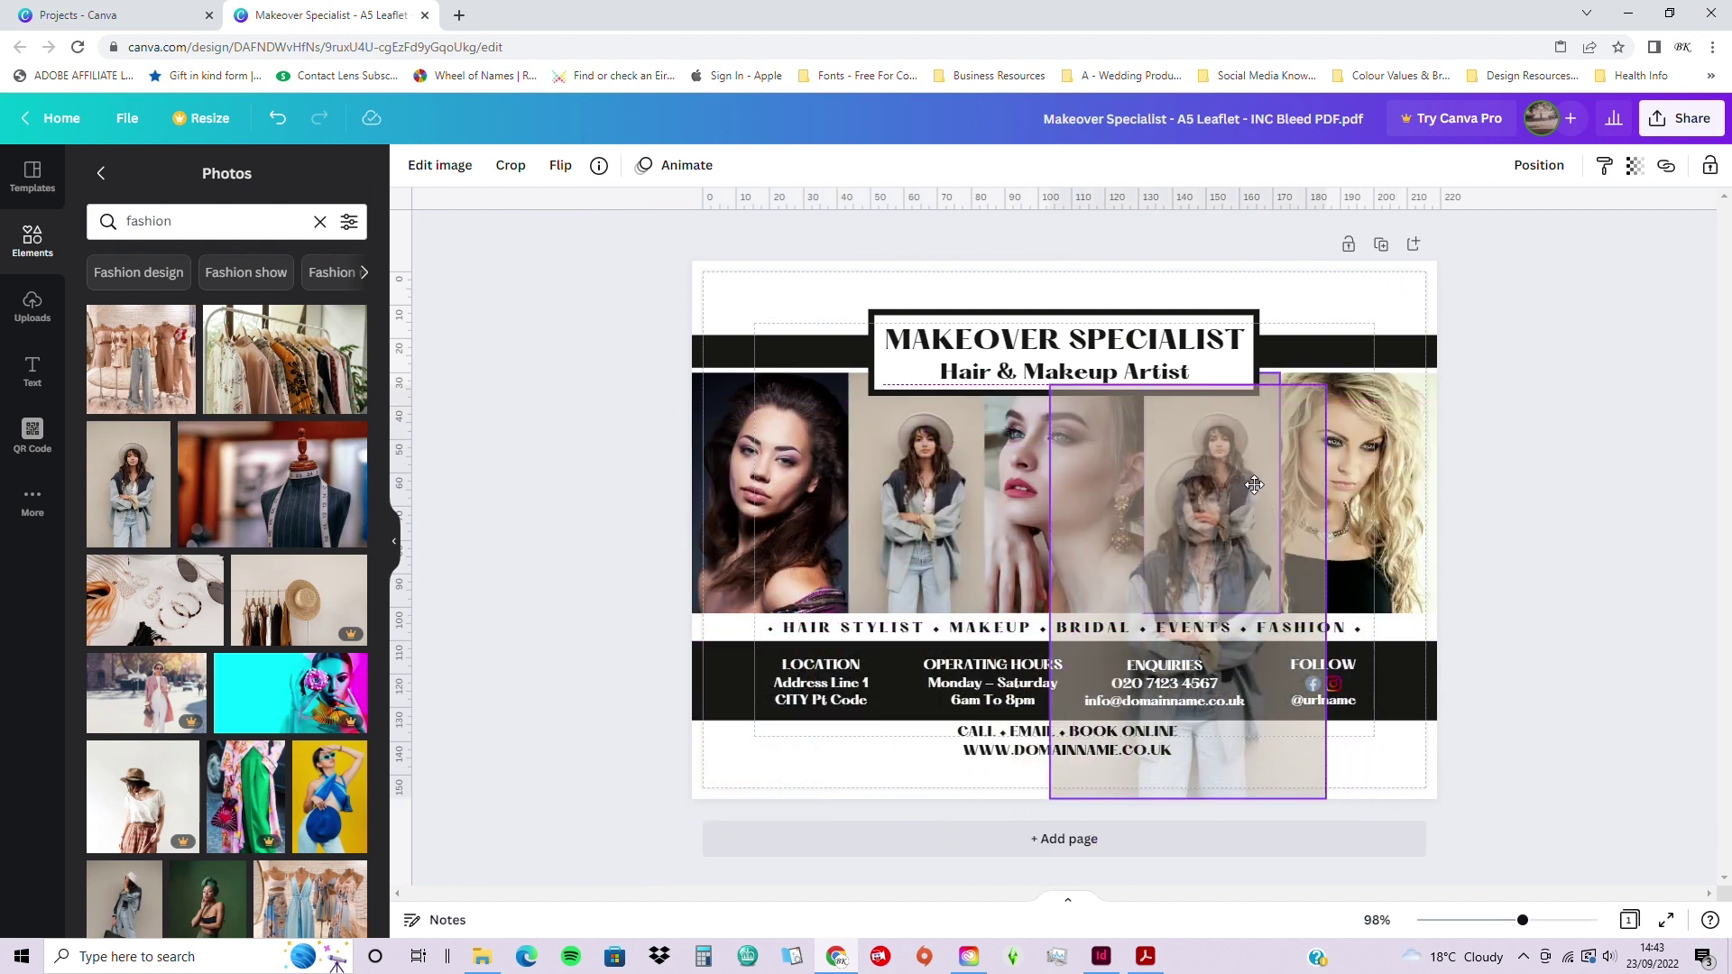
pyautogui.moveTo(1254, 485); pyautogui.dragTo(1254, 484)
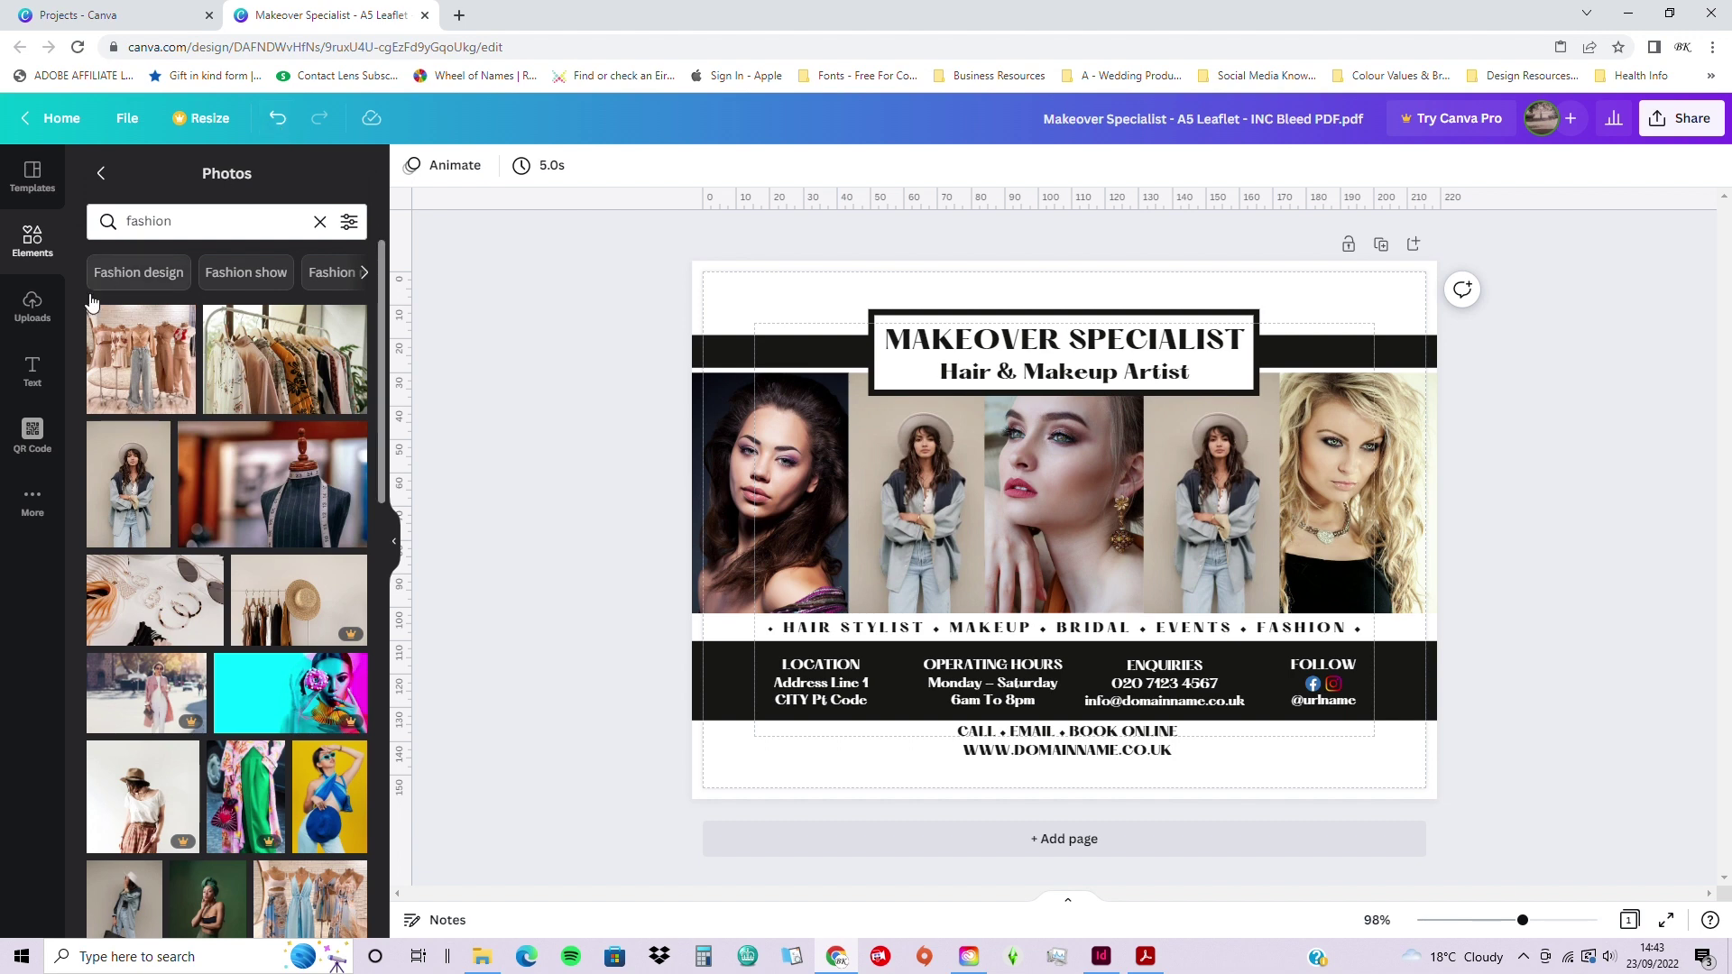
# - Upload the taupe blouse, black blouse and grey sweater photos from the computer
pyautogui.click(33, 313)
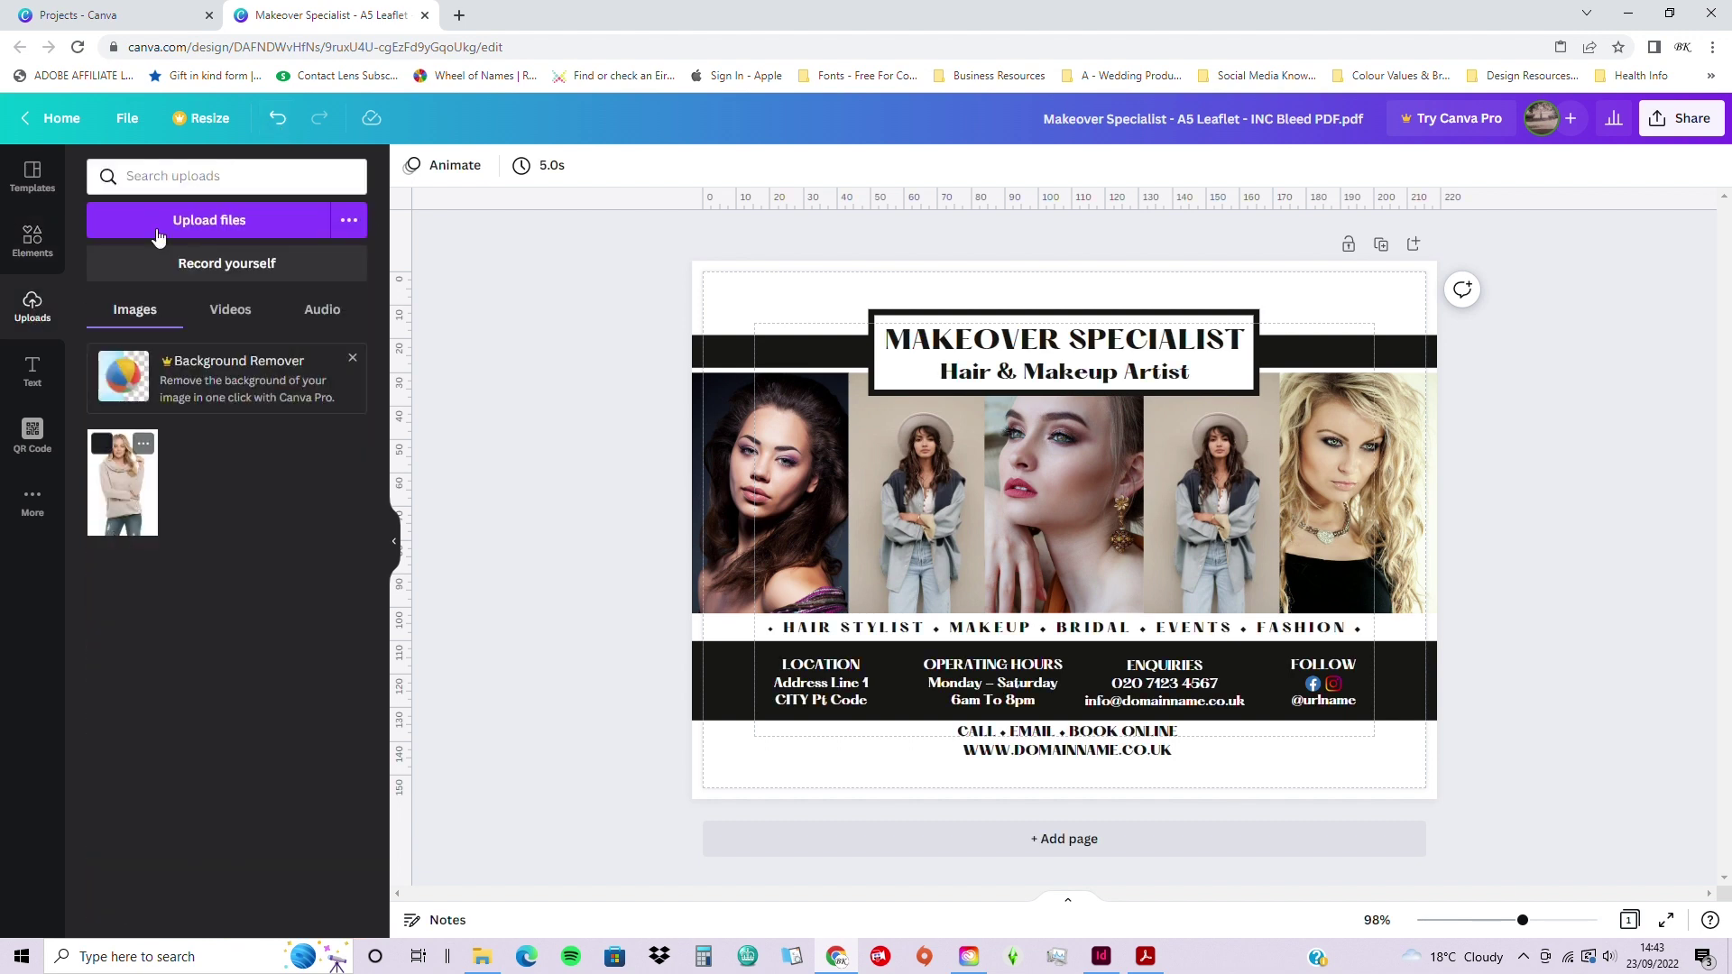
pyautogui.click(208, 222)
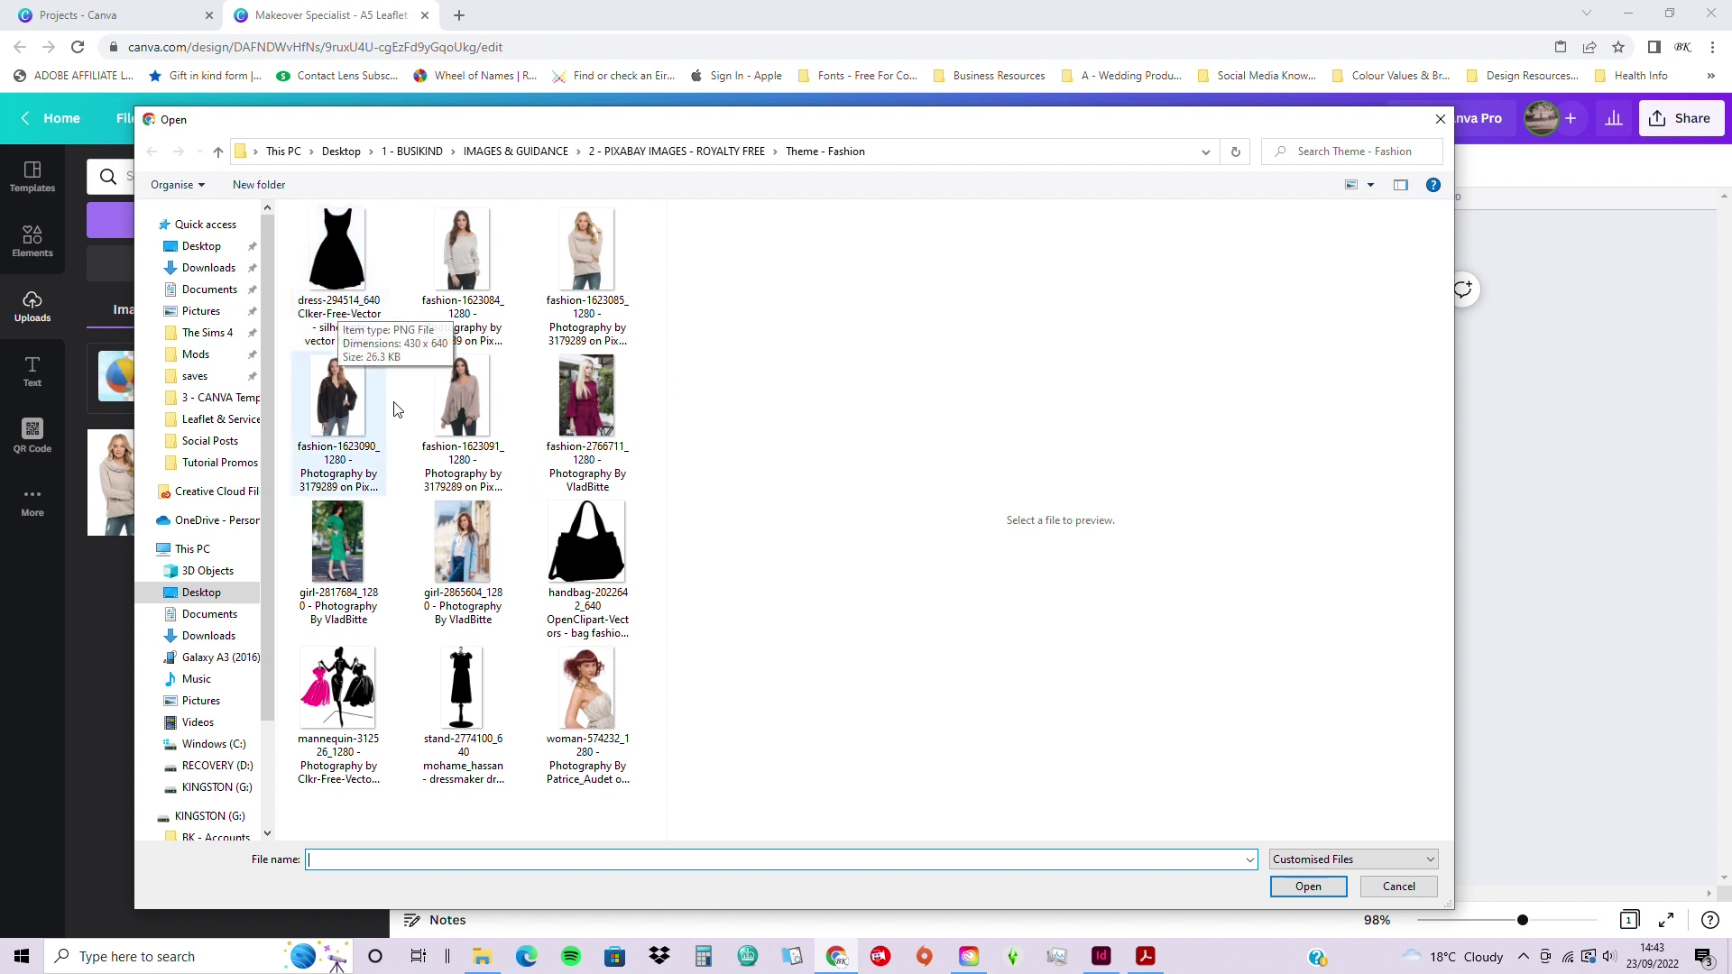
pyautogui.click(439, 386)
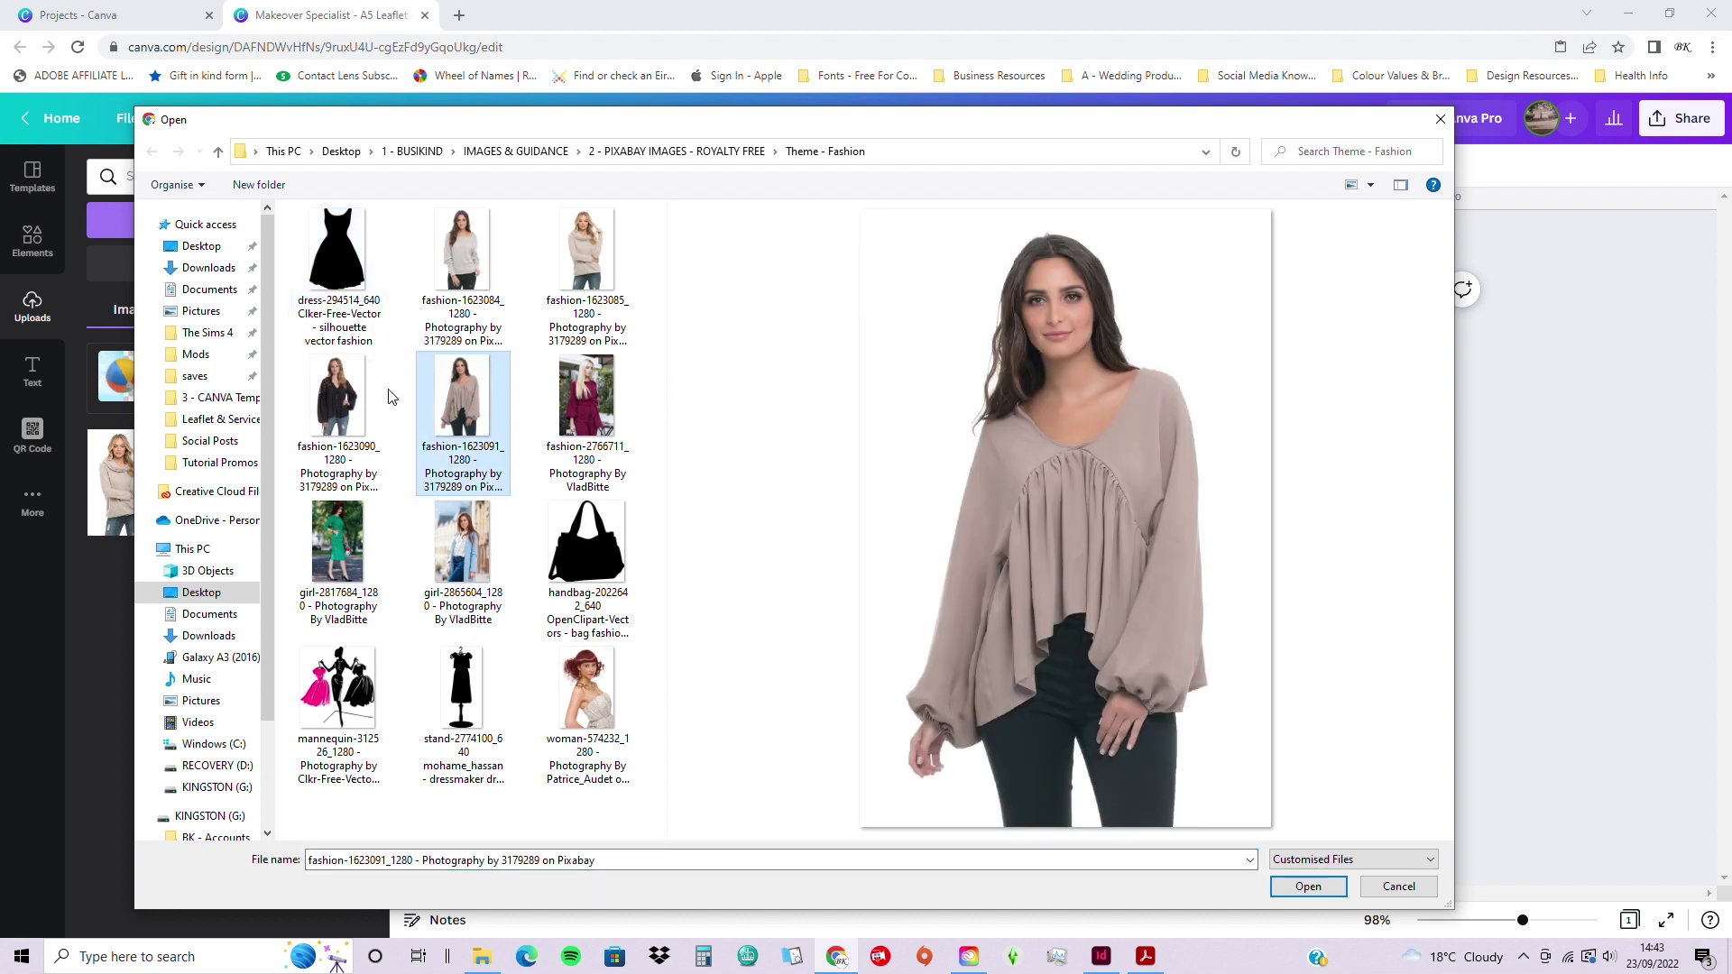
pyautogui.keyDown('ctrl'); pyautogui.click(353, 411); pyautogui.keyUp('ctrl')
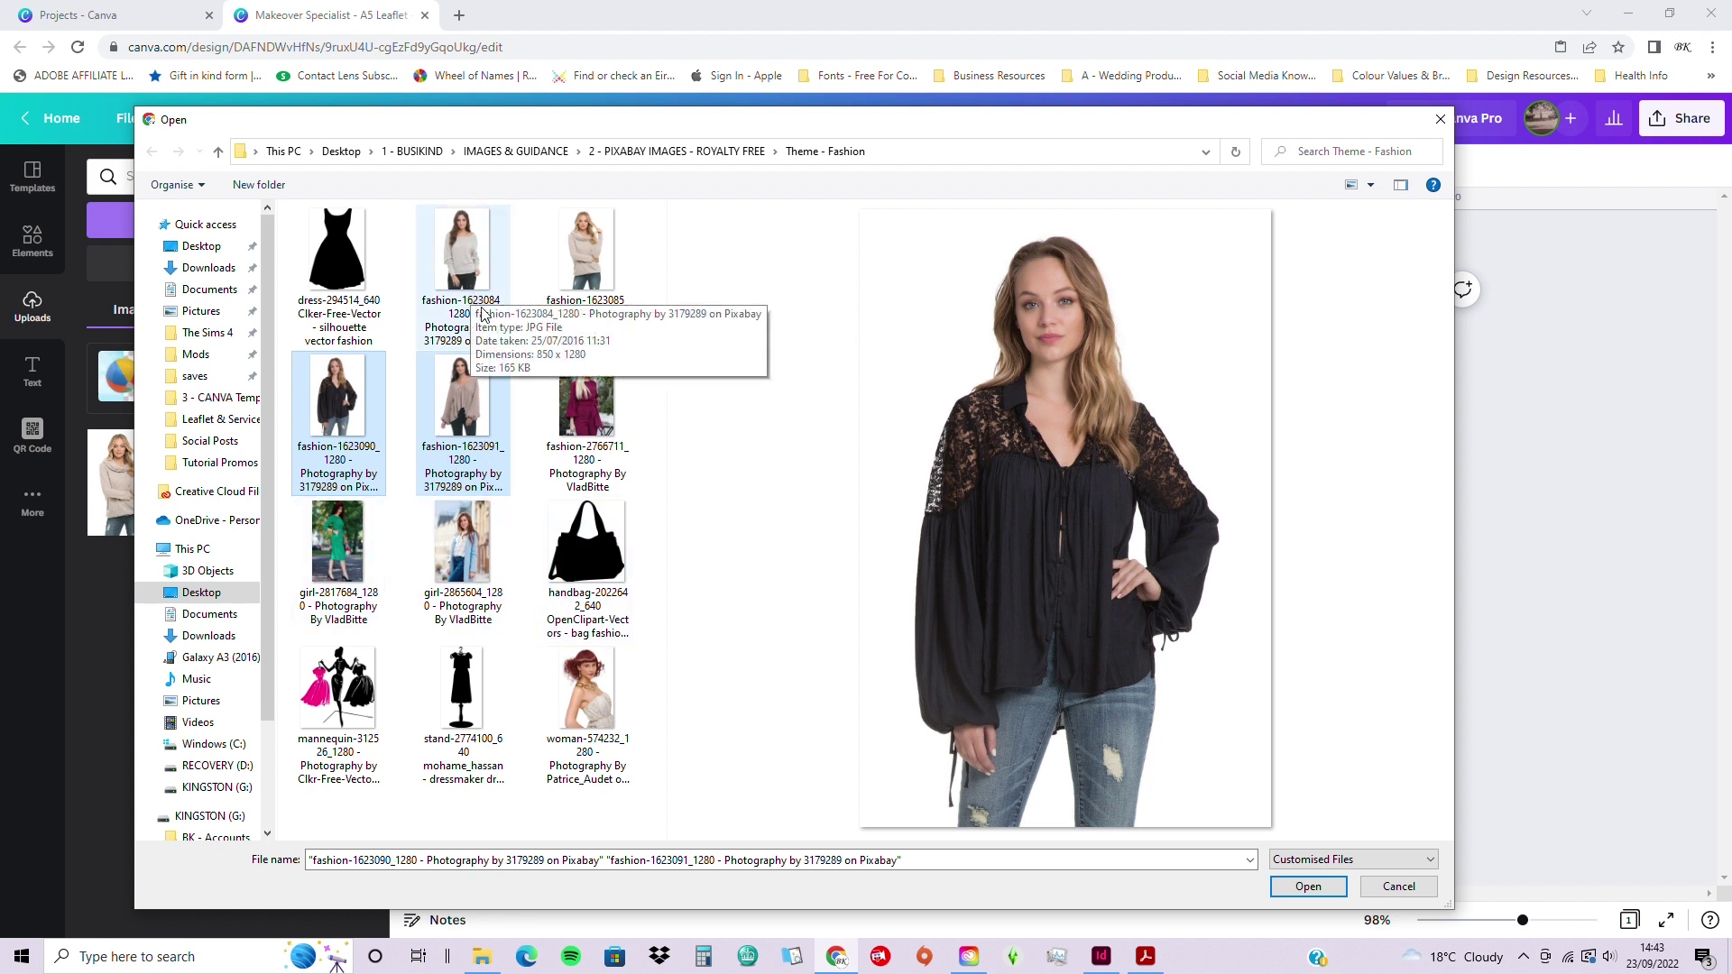
pyautogui.keyDown('ctrl'); pyautogui.click(476, 271); pyautogui.keyUp('ctrl')
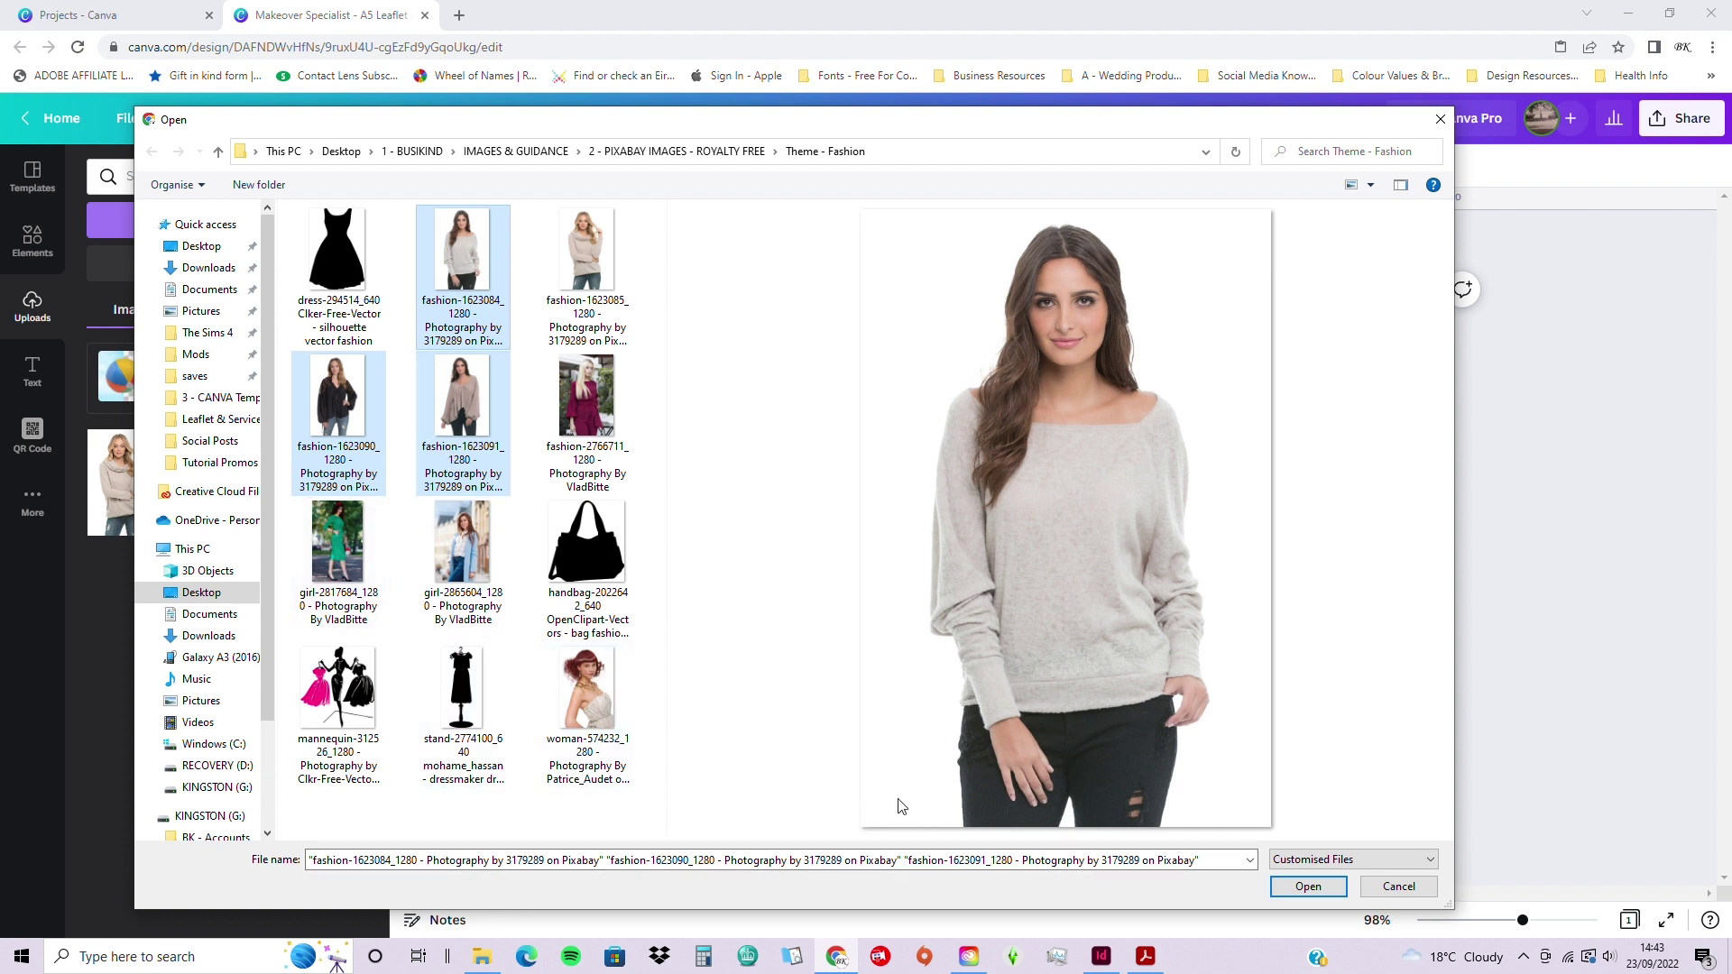
pyautogui.click(1306, 886)
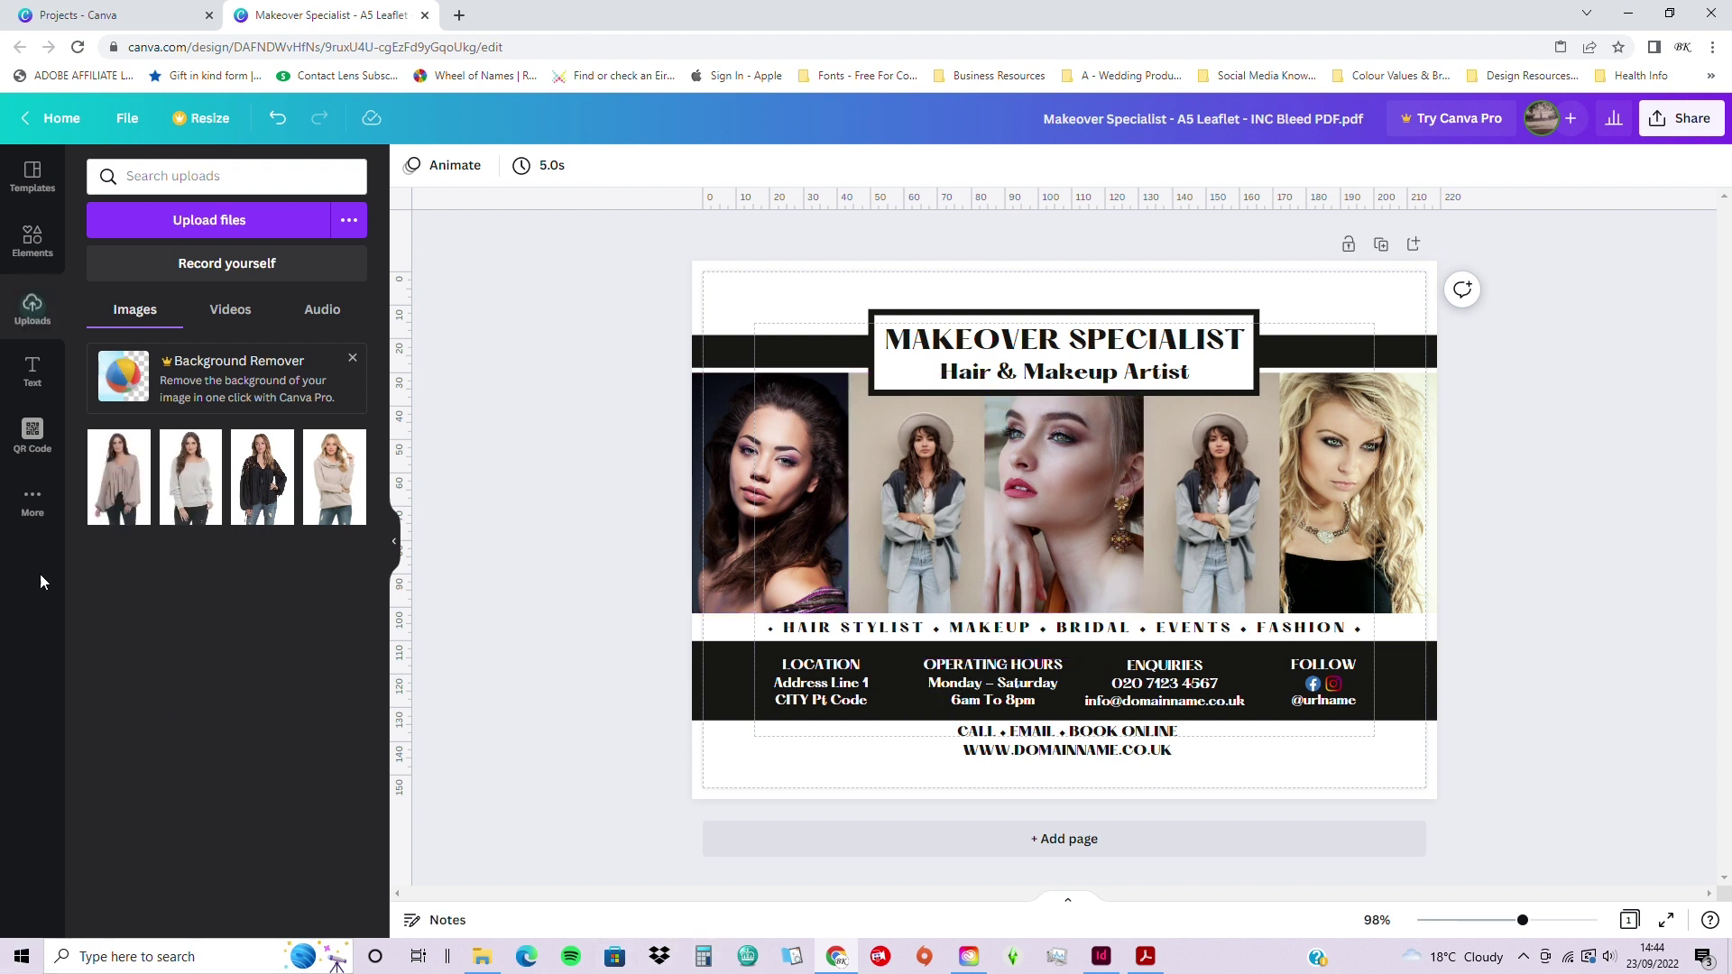
# - Fill frames one, five, two and three with the grey sweater, taupe blouse, beige sweater and black blouse photos
pyautogui.click(129, 492)
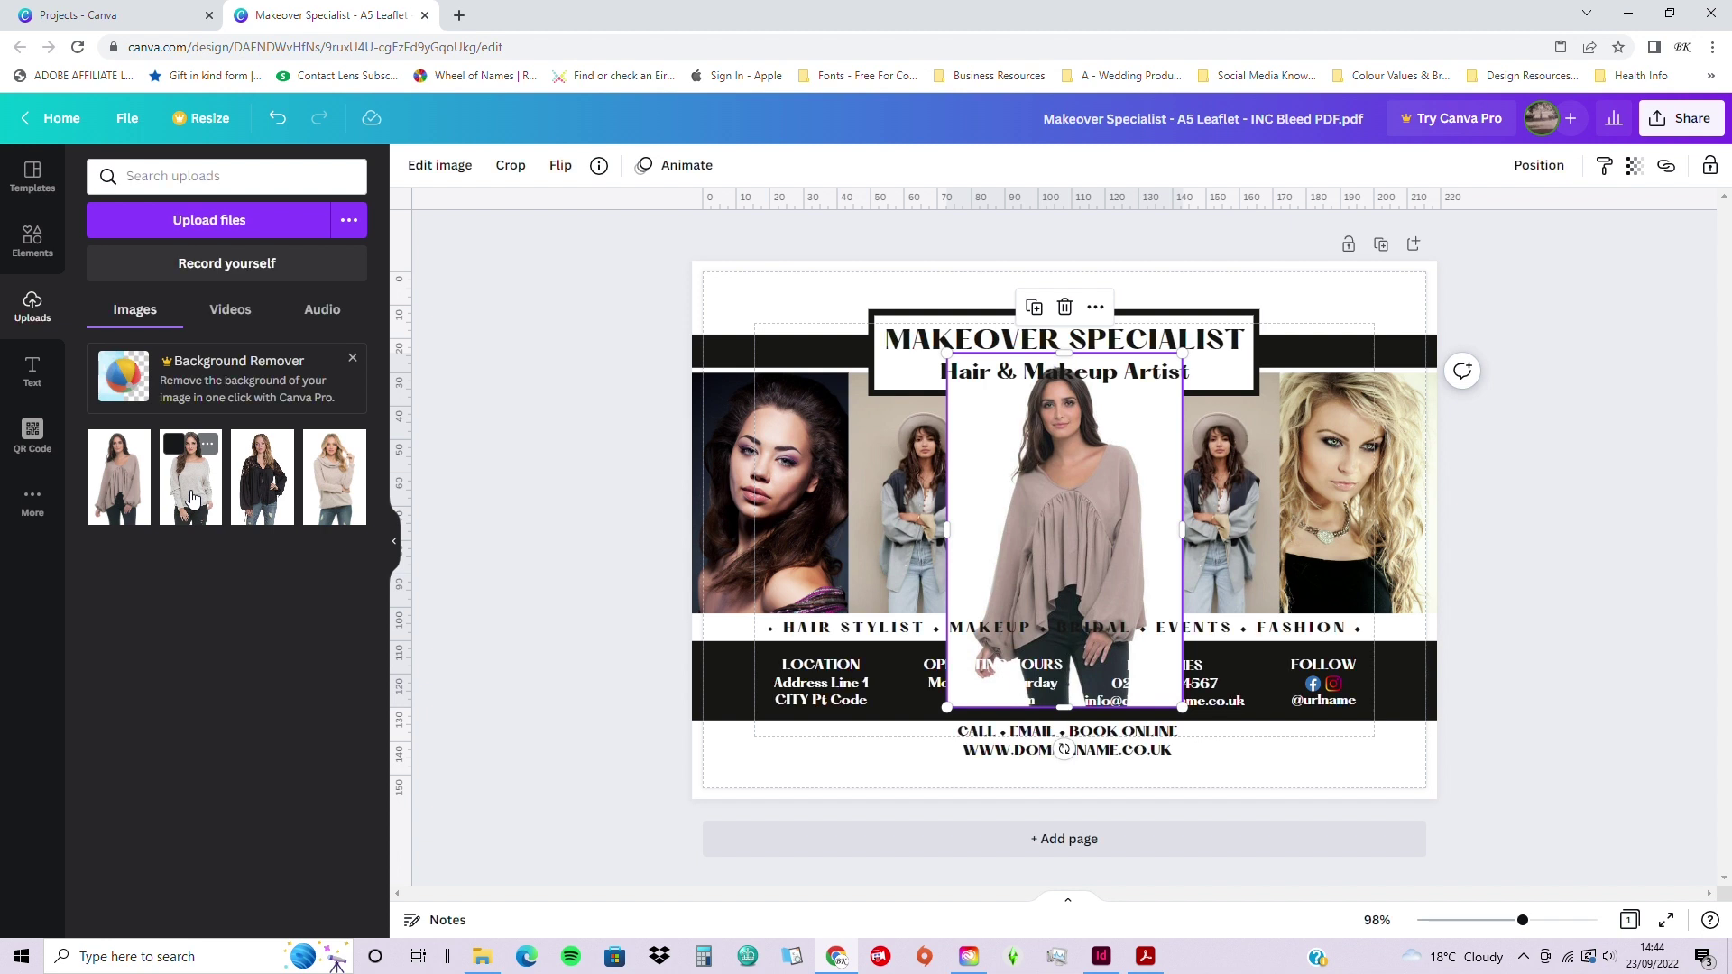
pyautogui.moveTo(192, 498); pyautogui.dragTo(708, 524)
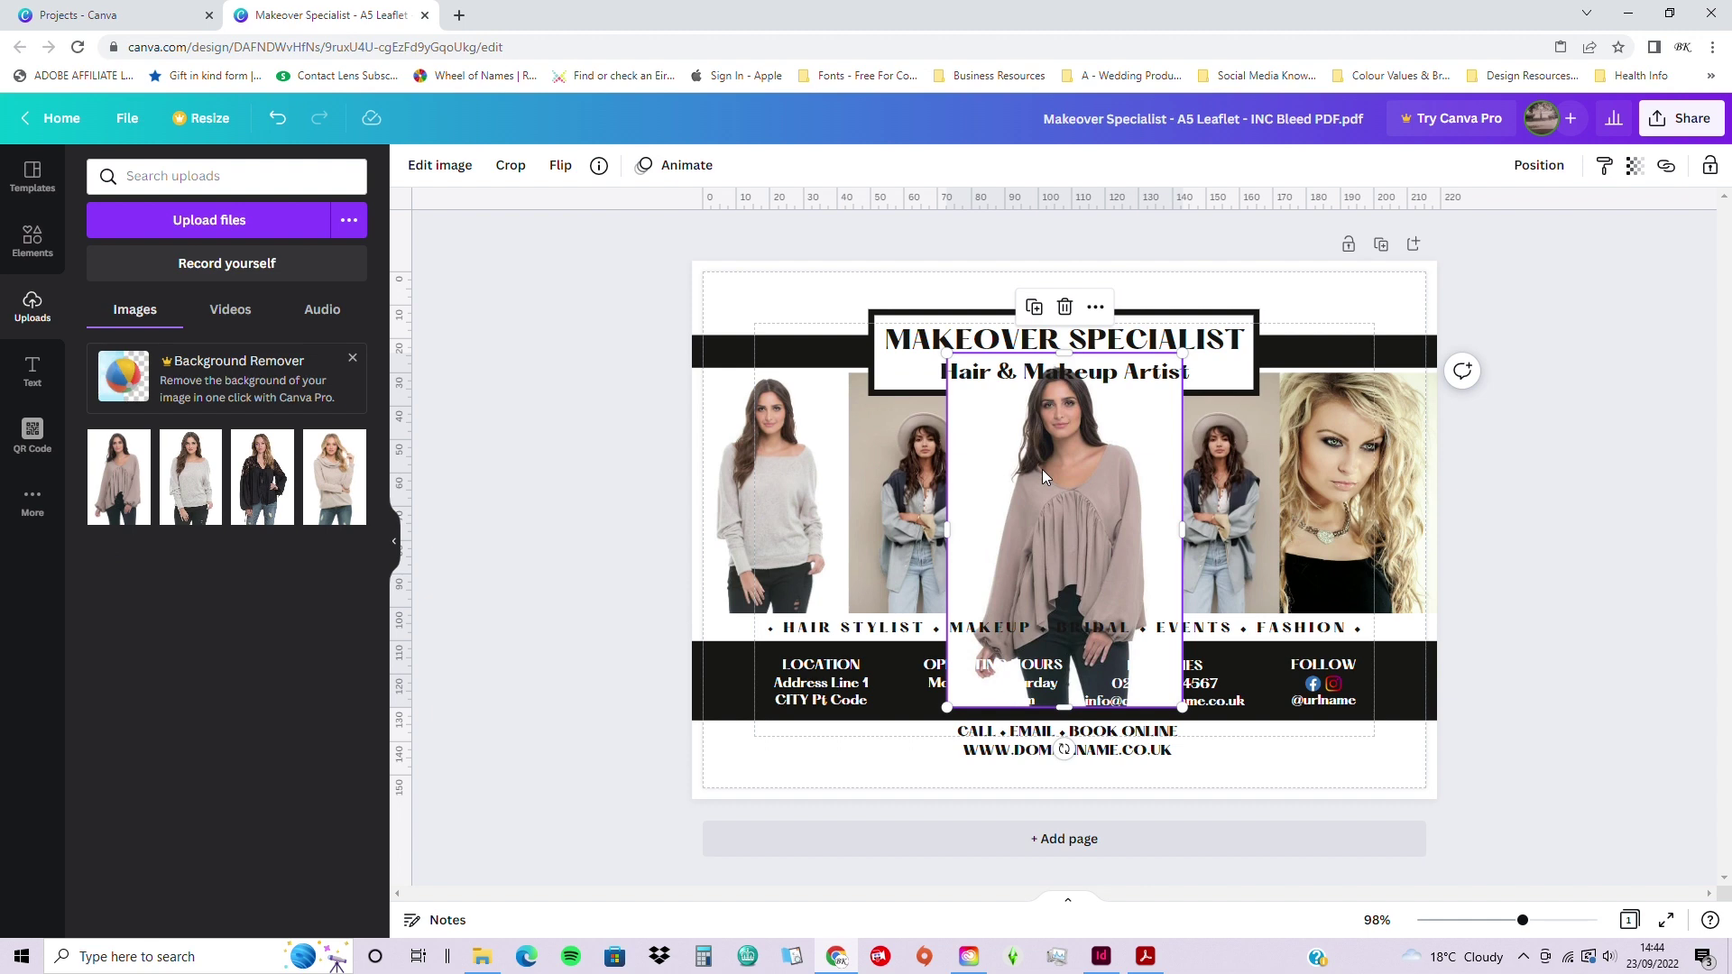
pyautogui.moveTo(1042, 469); pyautogui.dragTo(1289, 478)
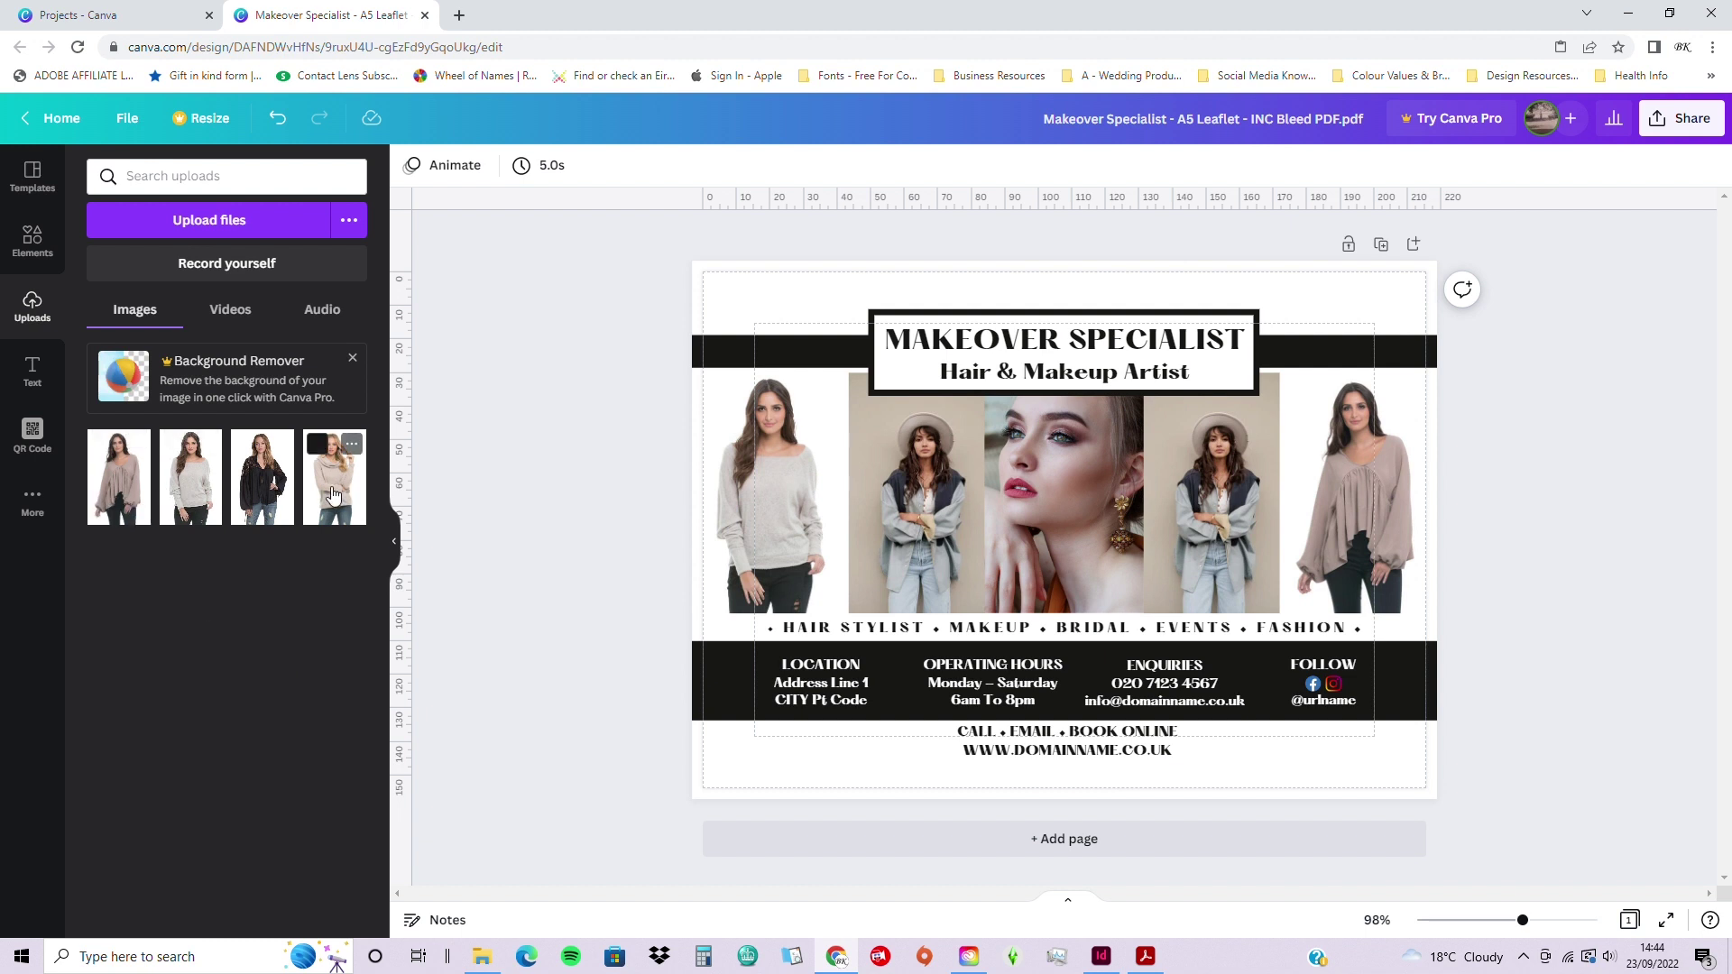
pyautogui.moveTo(332, 494); pyautogui.dragTo(866, 534)
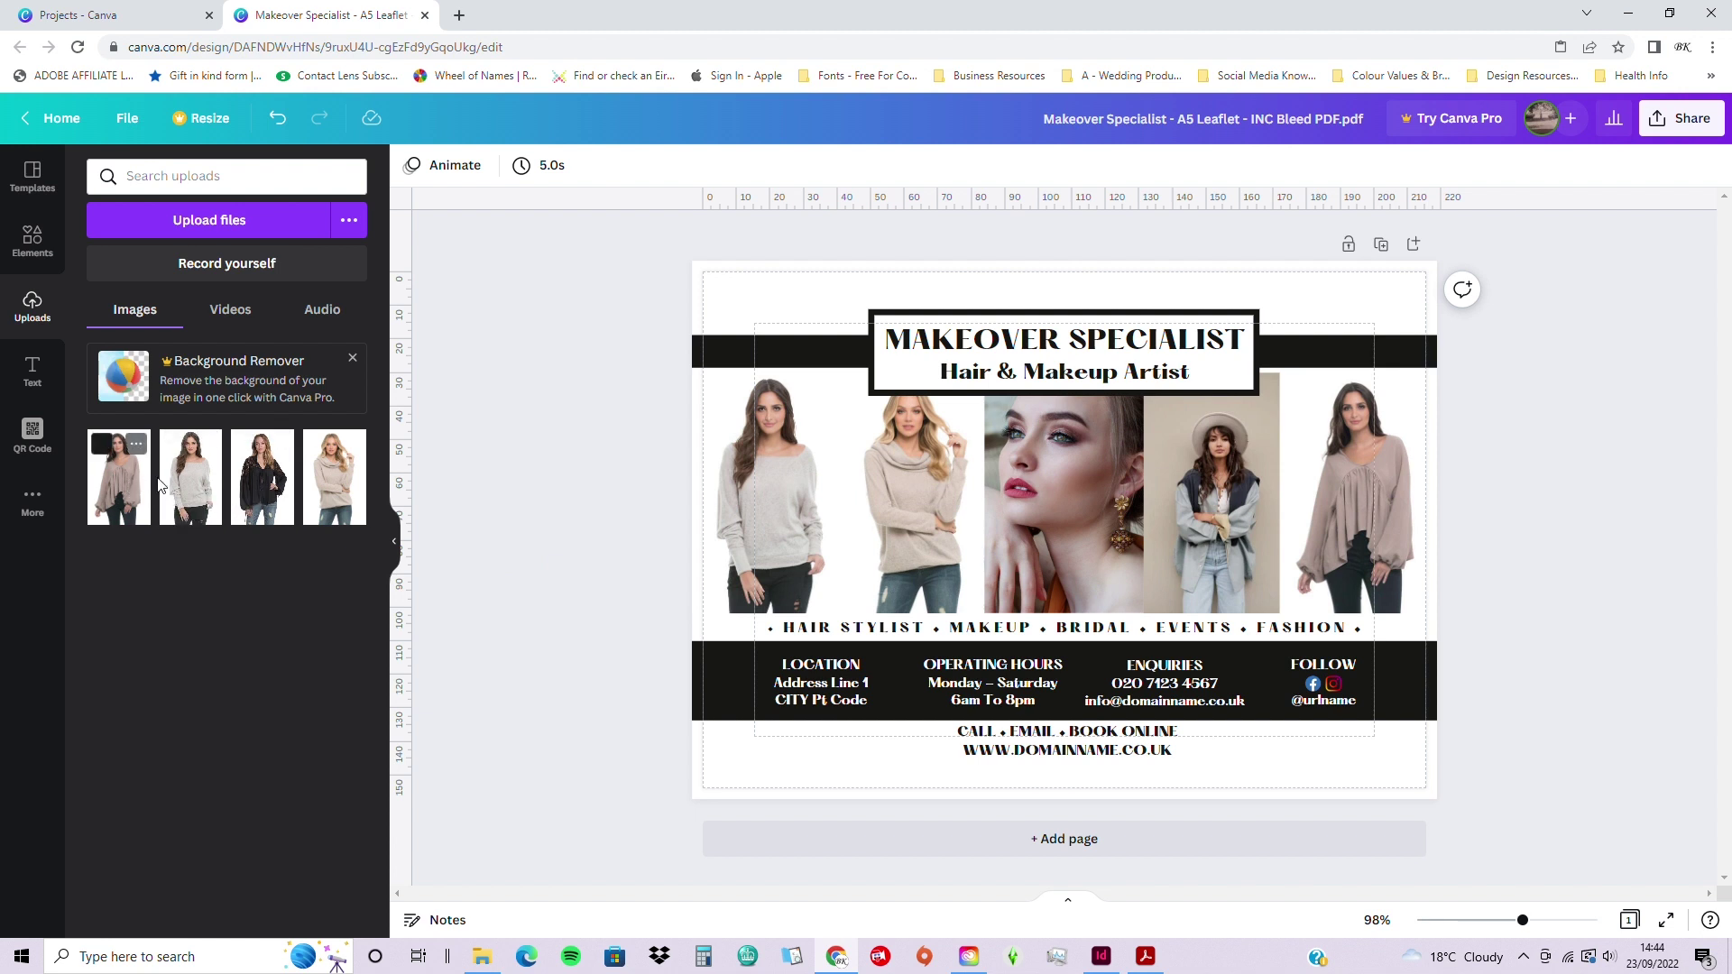
pyautogui.moveTo(264, 479); pyautogui.dragTo(263, 484)
pyautogui.click(263, 485)
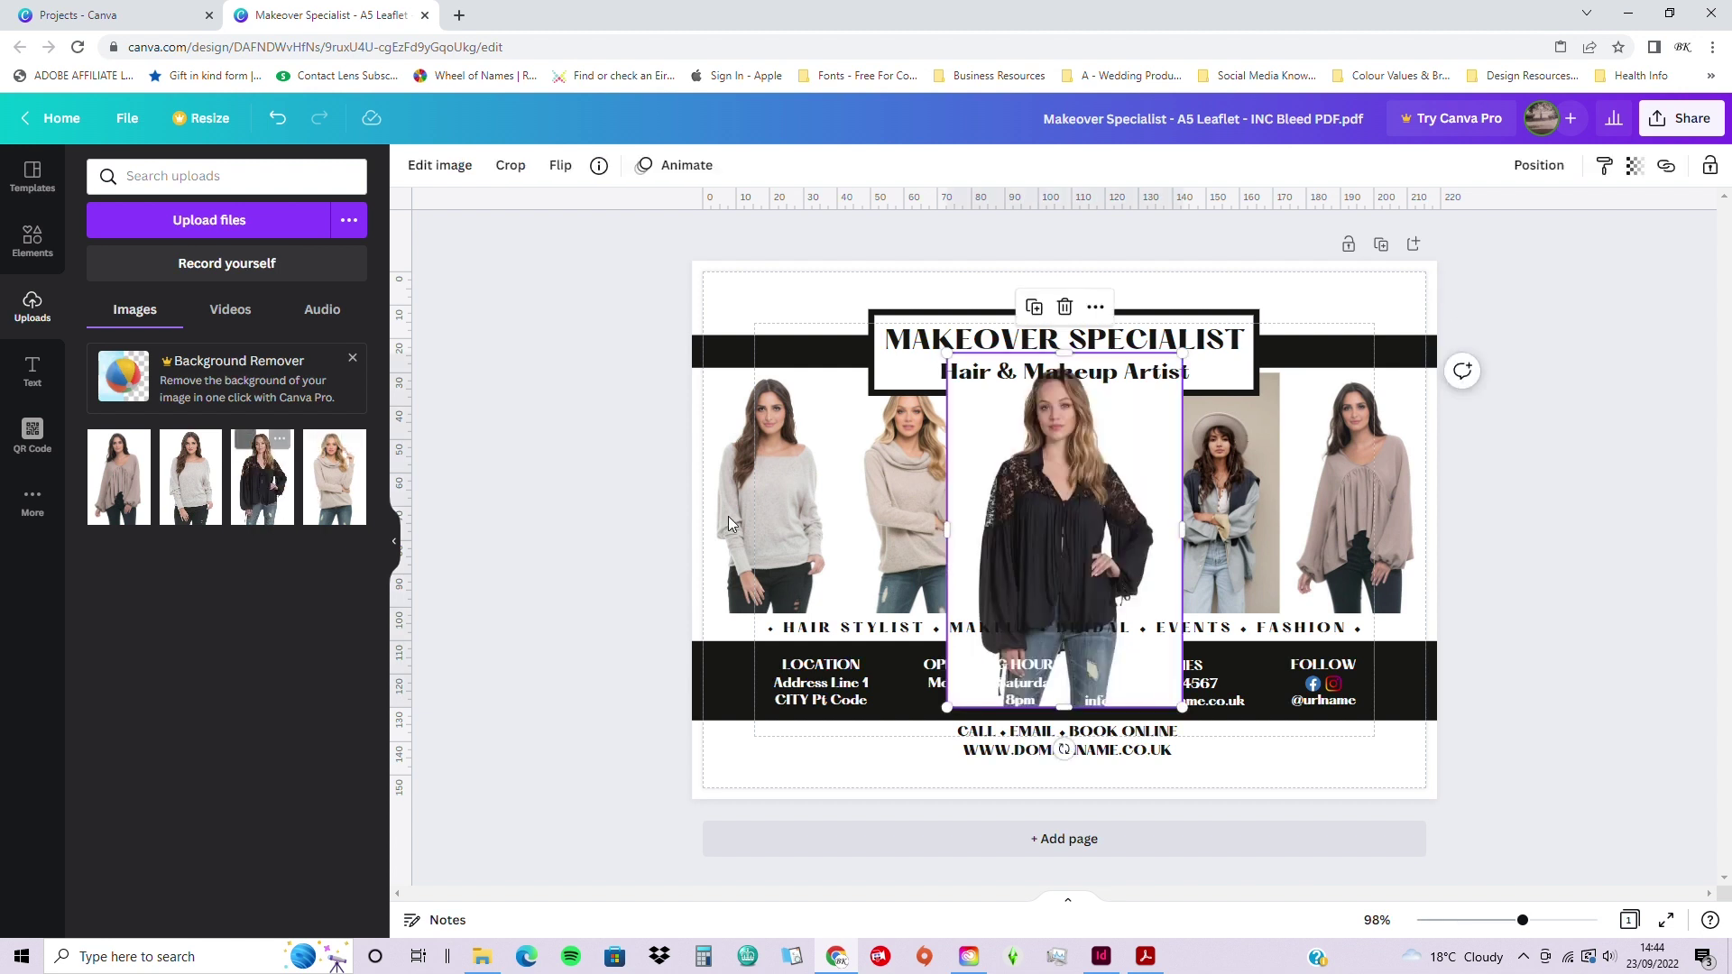
pyautogui.moveTo(1067, 459); pyautogui.dragTo(1023, 534)
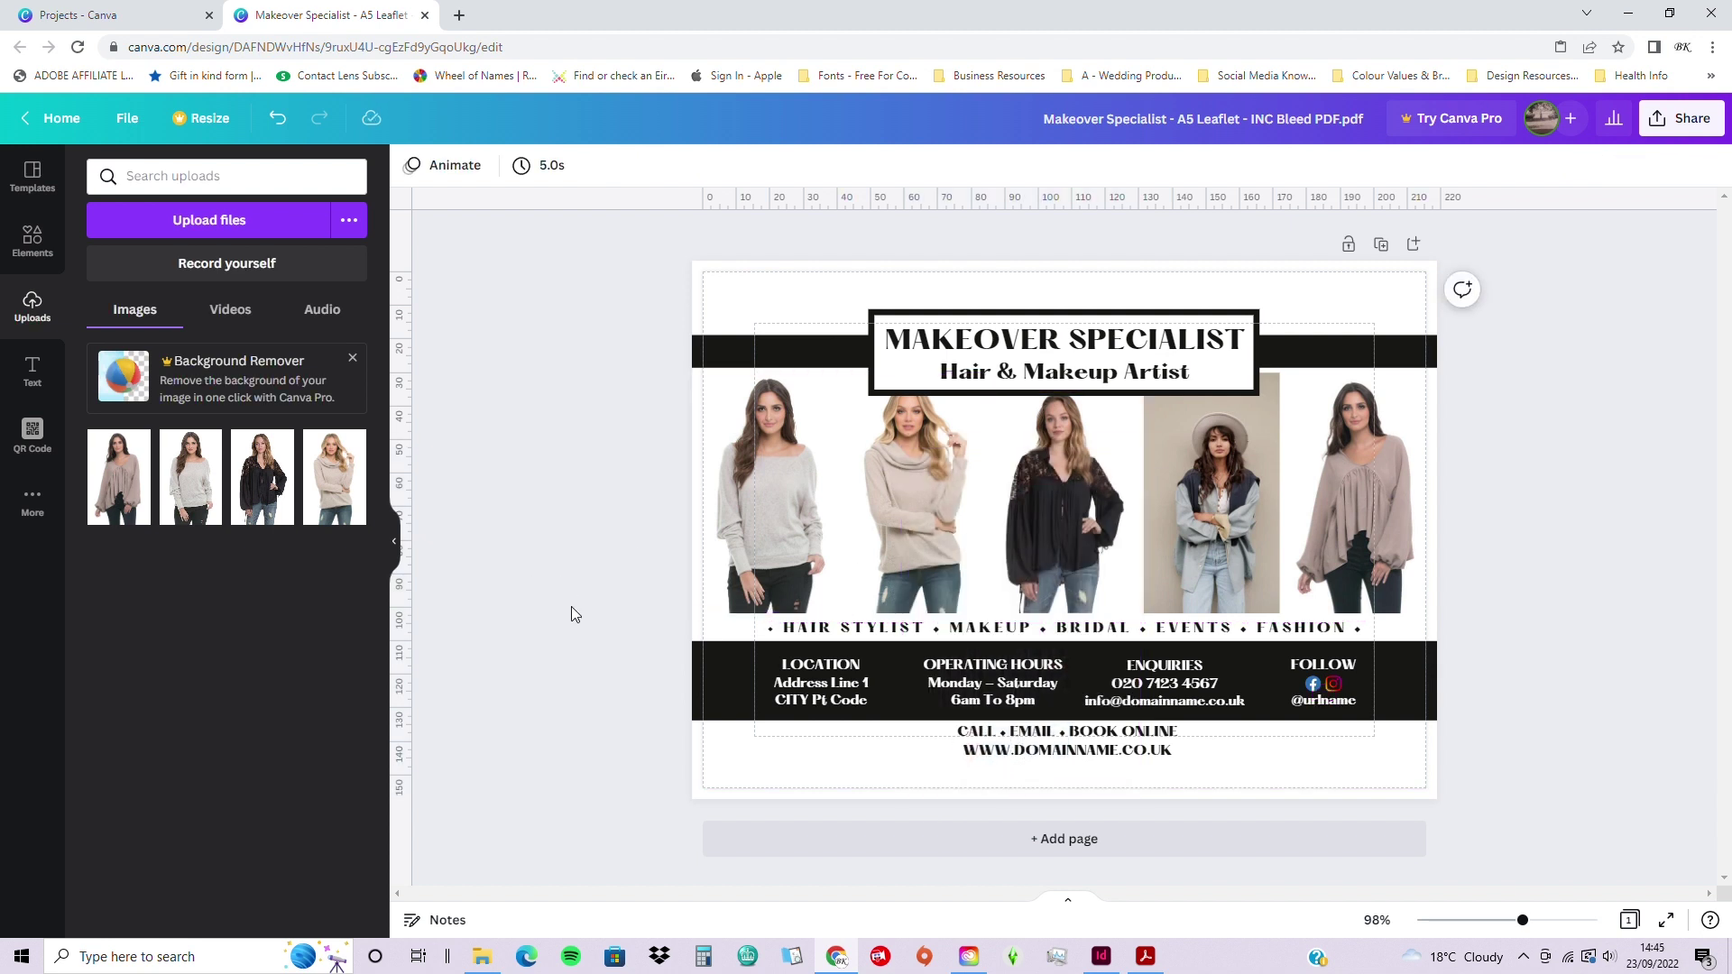